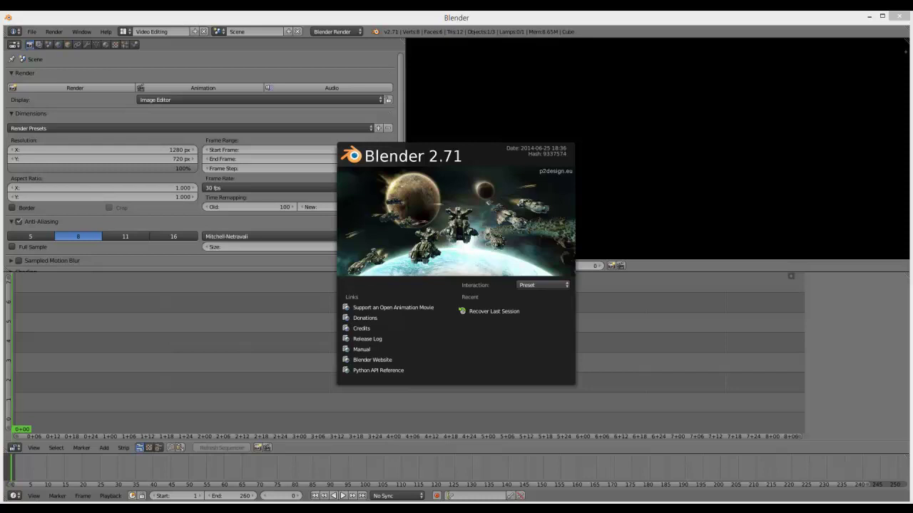
Step: Dismiss the splash screen, scrub the empty sequencer back and forth, and open the Add menu
{"action": "left_click", "coordinate": [278, 330]}
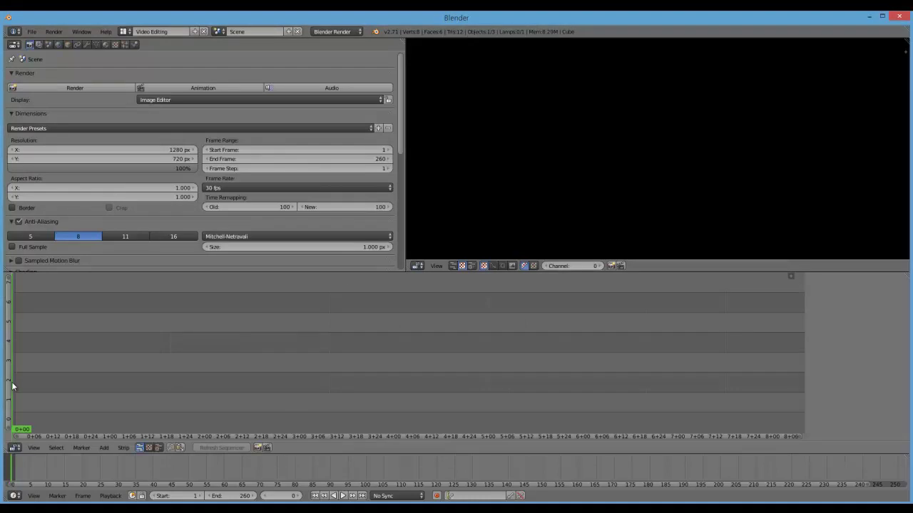
{"action": "left_click_drag", "start_coordinate": [12, 386], "coordinate": [25, 386]}
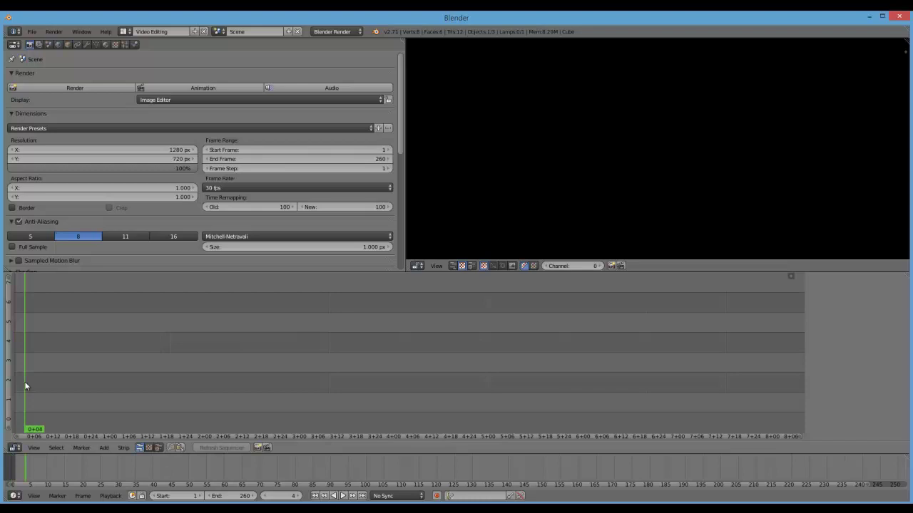
{"action": "mouse_move", "coordinate": [25, 386]}
{"action": "left_mouse_down"}
{"action": "mouse_move", "coordinate": [549, 391]}
{"action": "mouse_move", "coordinate": [669, 383]}
{"action": "mouse_move", "coordinate": [133, 361]}
{"action": "mouse_move", "coordinate": [656, 370]}
{"action": "mouse_move", "coordinate": [318, 359]}
{"action": "mouse_move", "coordinate": [220, 365]}
{"action": "mouse_move", "coordinate": [547, 371]}
{"action": "mouse_move", "coordinate": [174, 370]}
{"action": "left_mouse_up"}
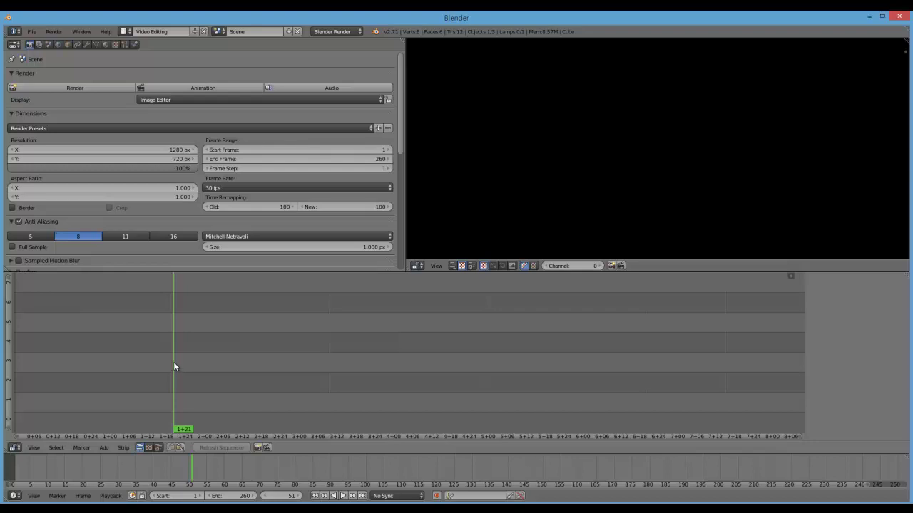
{"action": "left_click_drag", "start_coordinate": [173, 366], "coordinate": [8, 368]}
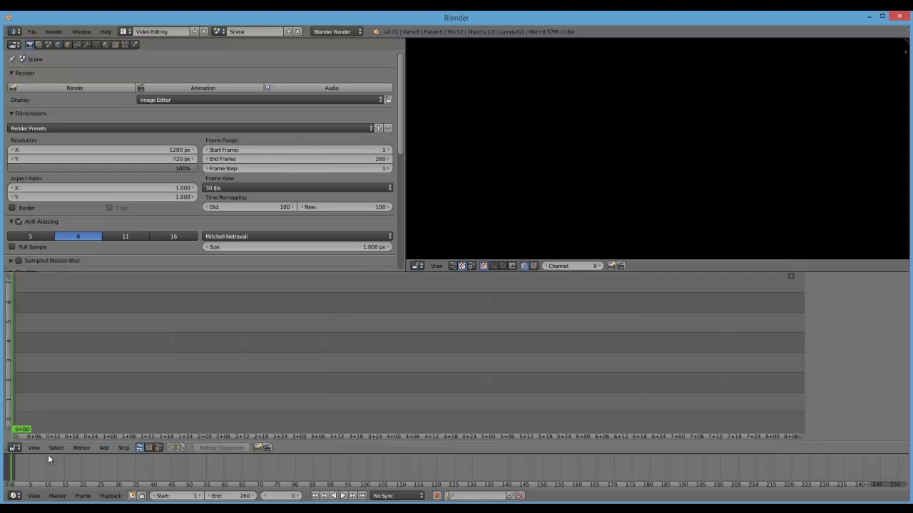
{"action": "left_click", "coordinate": [104, 449]}
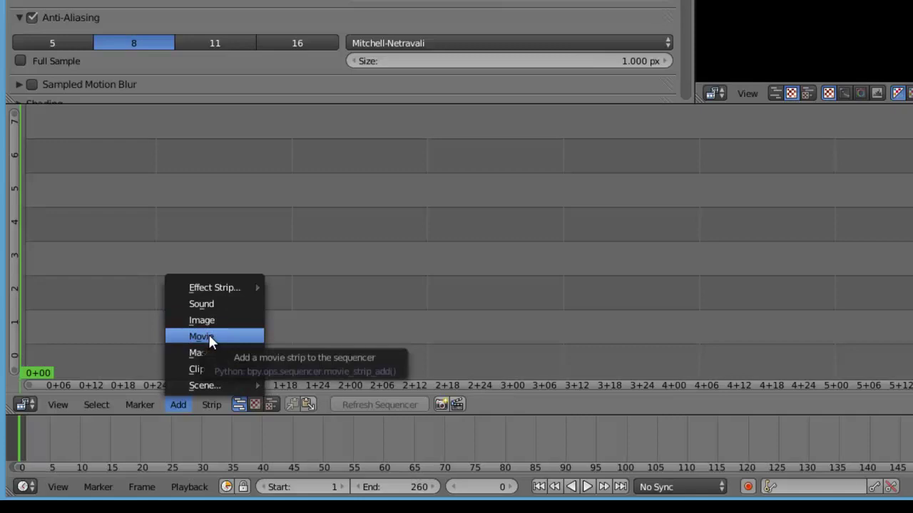
{"action": "mouse_move", "coordinate": [203, 385]}
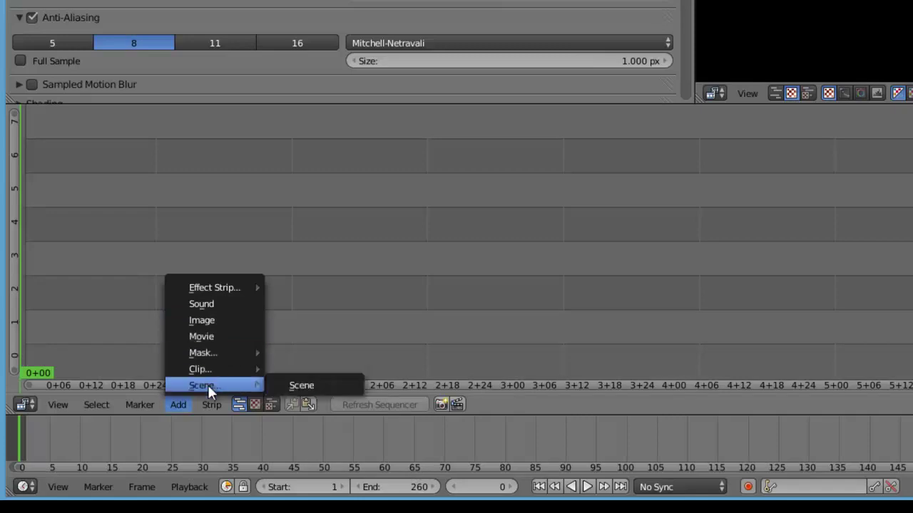
Step: Add the 260-frame Scene strip to channel 1 and play it back
{"action": "left_click", "coordinate": [320, 385]}
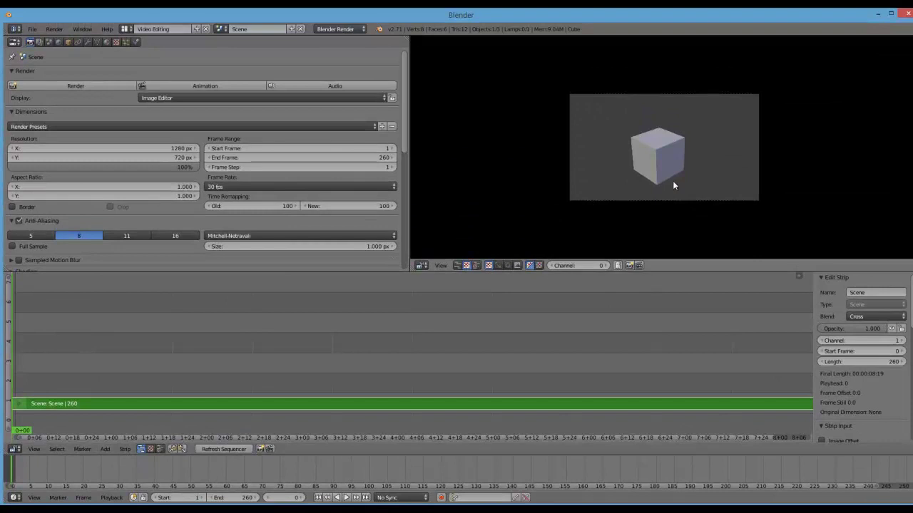
{"action": "left_click", "coordinate": [347, 498]}
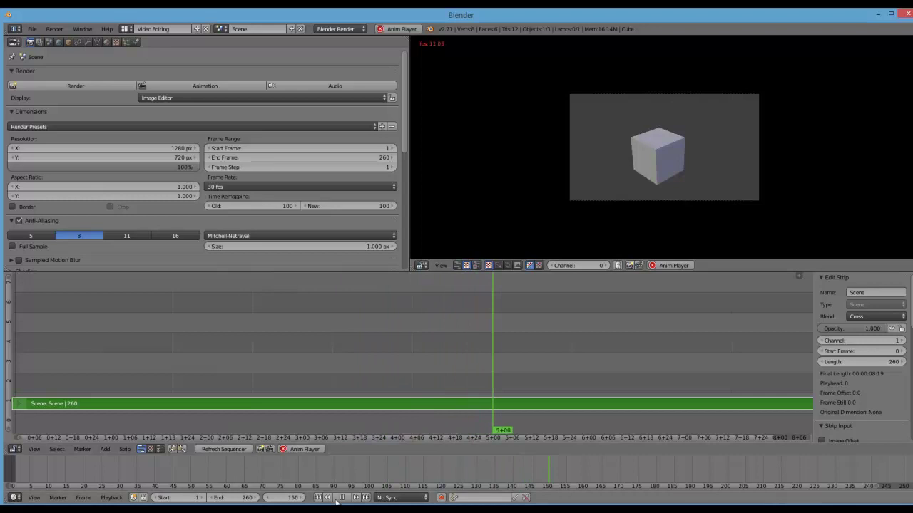
Step: Stop playback and jump the playhead to frames 0, 179, 25, 83 and 148
{"action": "key", "text": "alt+a"}
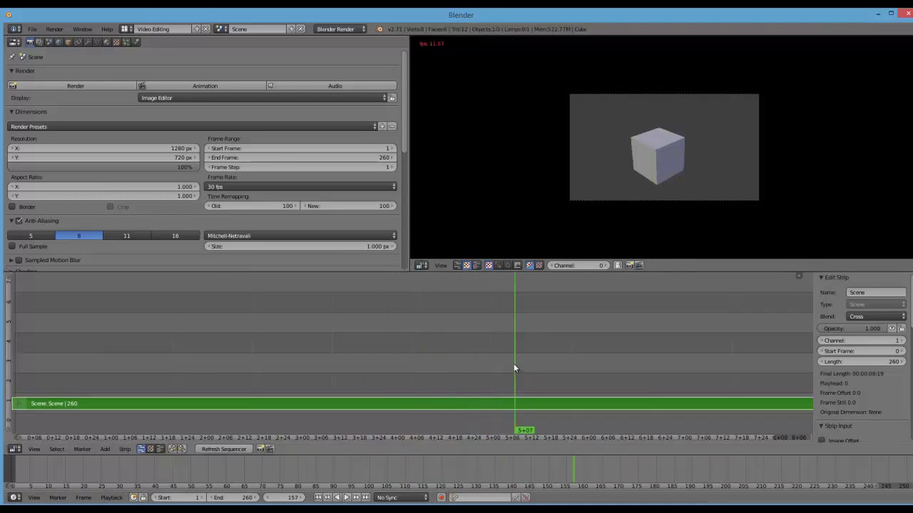
{"action": "left_click_drag", "start_coordinate": [513, 364], "coordinate": [21, 371]}
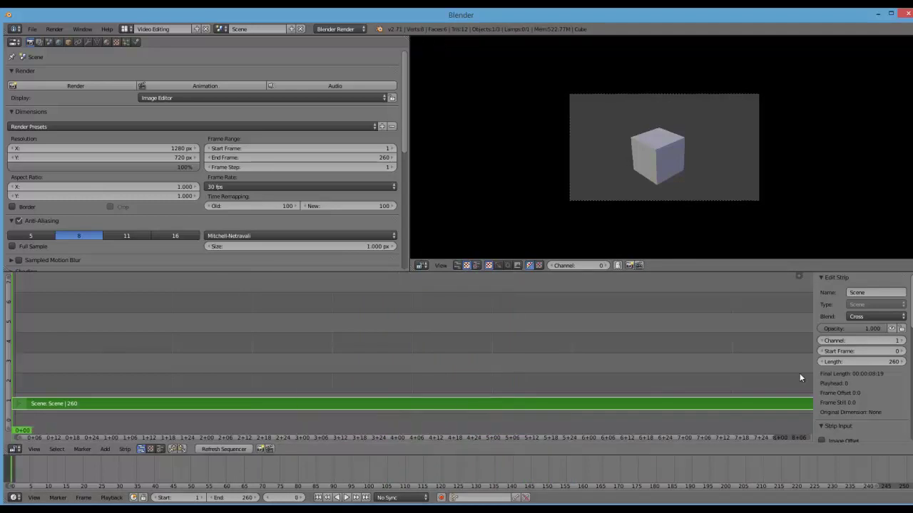
{"action": "left_click", "coordinate": [586, 340]}
{"action": "left_click", "coordinate": [92, 317]}
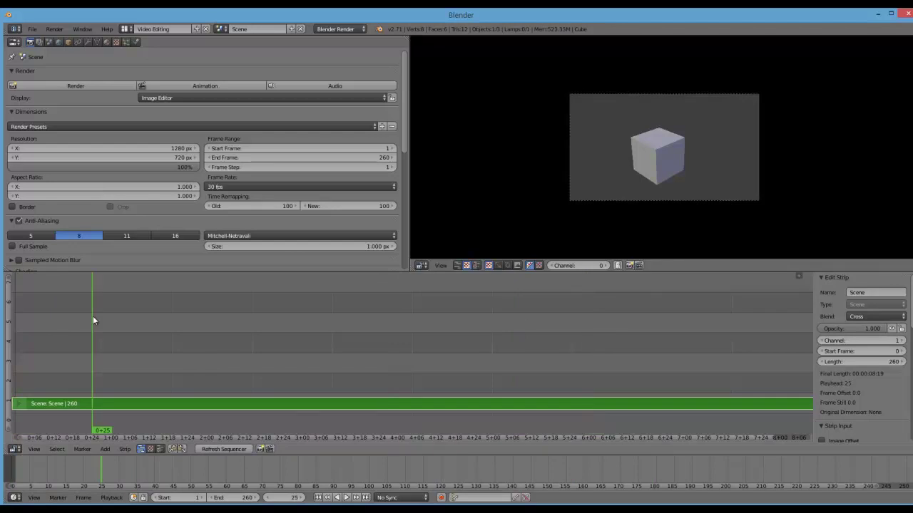
{"action": "left_click", "coordinate": [277, 338]}
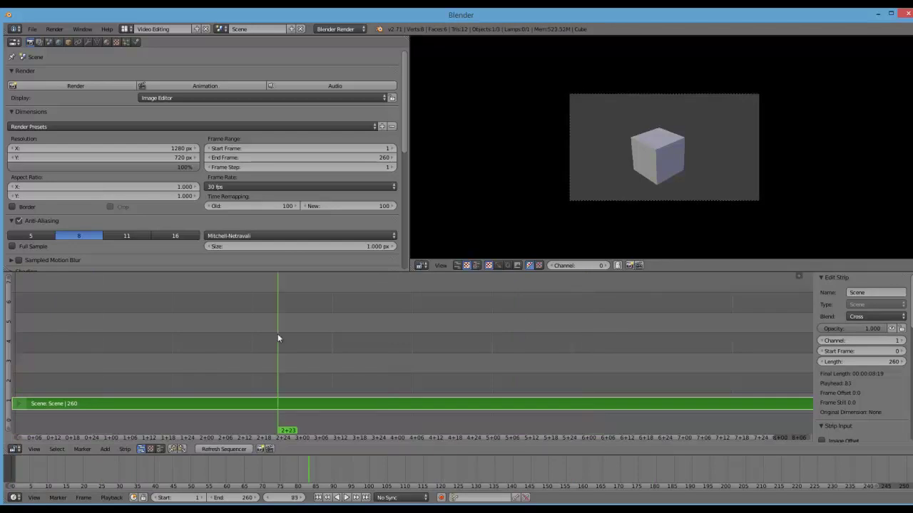
{"action": "left_click", "coordinate": [371, 342]}
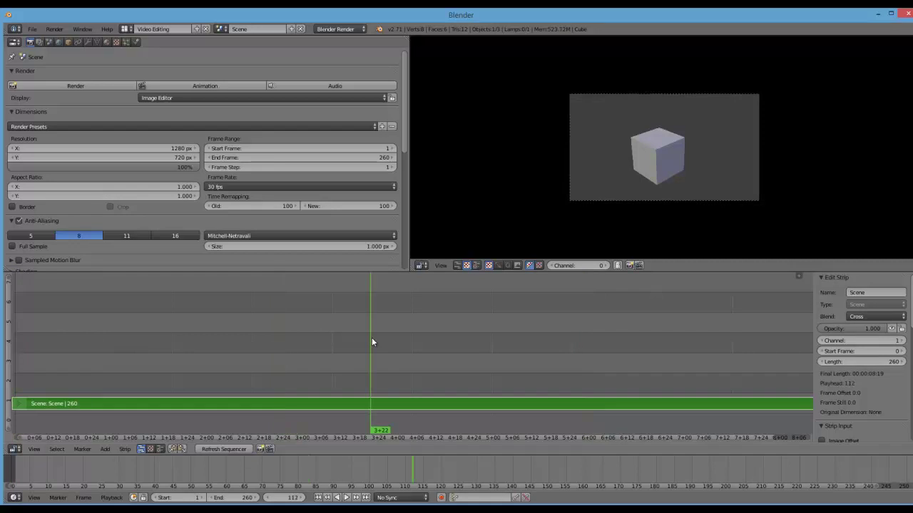
{"action": "left_click", "coordinate": [485, 348]}
Step: Jump near the strip's end, then to frames 26, 0, 56 and 1, ending at frame 0
{"action": "left_click", "coordinate": [618, 354]}
{"action": "left_click", "coordinate": [707, 351]}
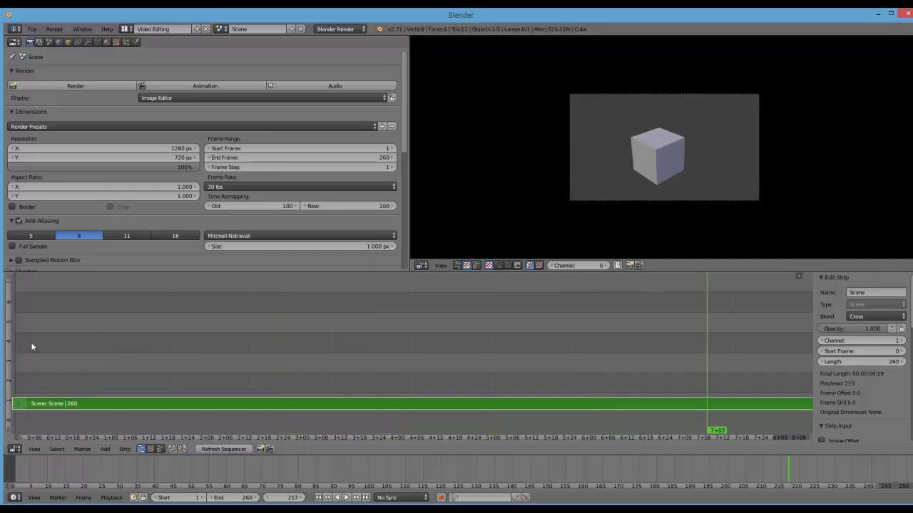
{"action": "left_click", "coordinate": [96, 338]}
{"action": "left_click", "coordinate": [12, 337]}
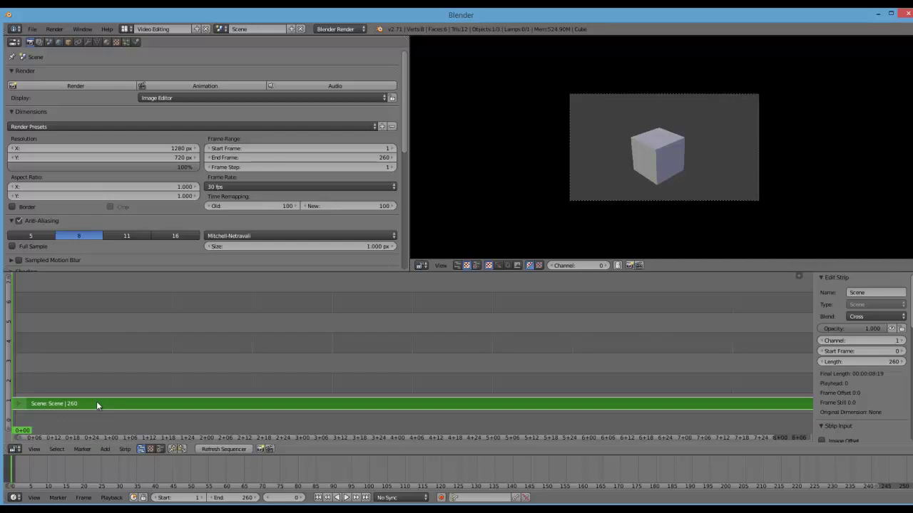
{"action": "left_click", "coordinate": [193, 403]}
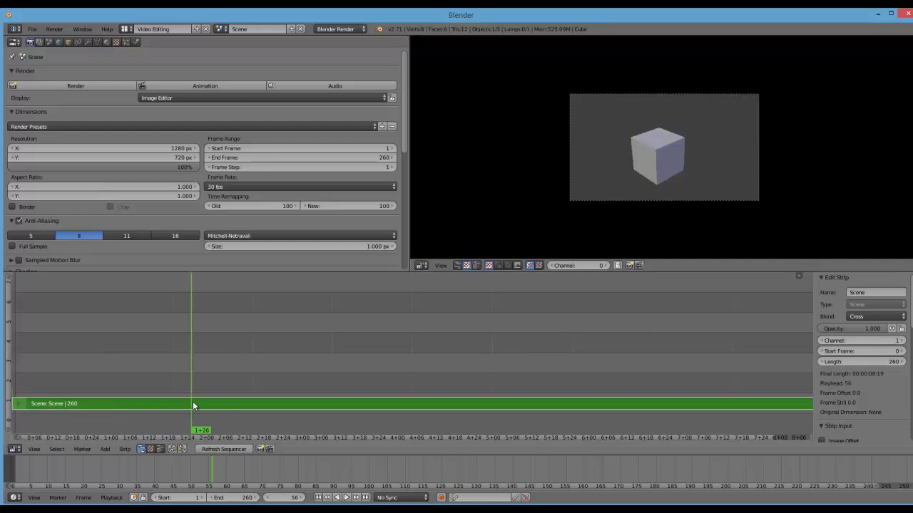
{"action": "left_click", "coordinate": [15, 343]}
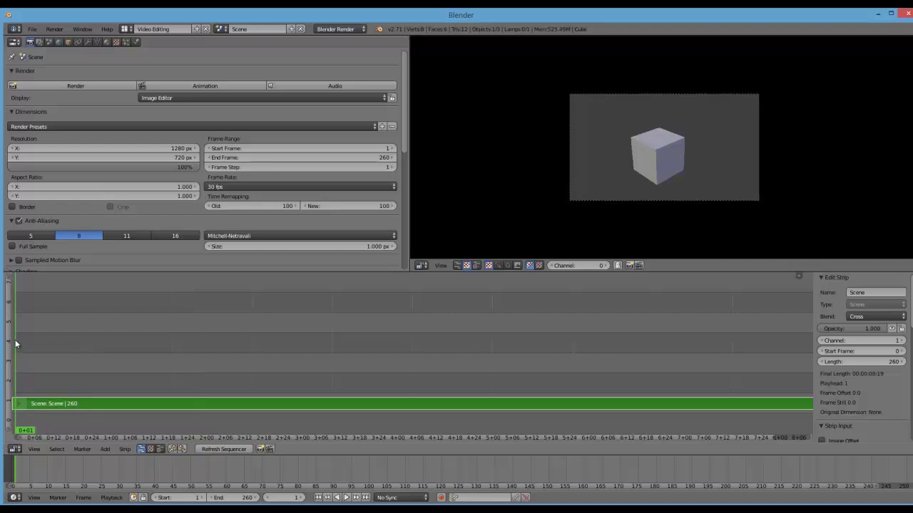
{"action": "key", "text": "Left"}
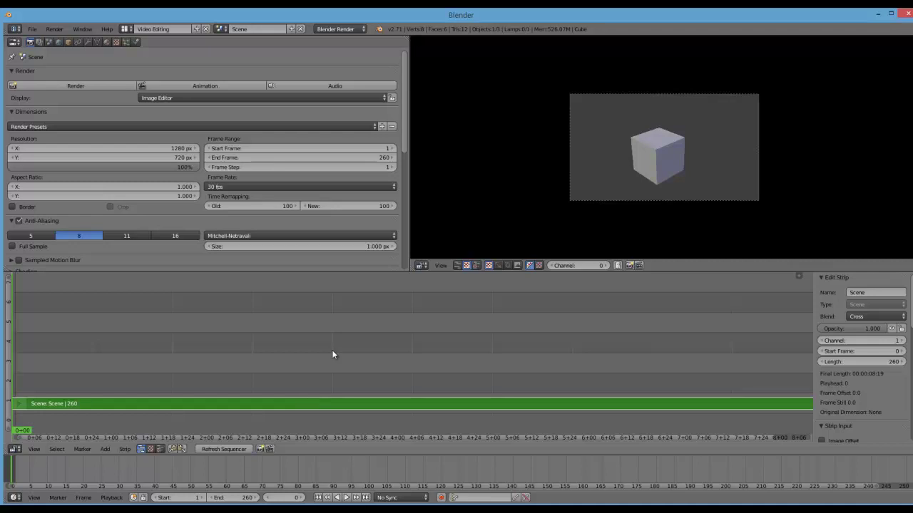
{"action": "scroll", "coordinate": [332, 355], "scroll_direction": "down", "scroll_amount": 1}
{"action": "scroll", "coordinate": [332, 354], "scroll_direction": "down", "scroll_amount": 2}
{"action": "scroll", "coordinate": [333, 355], "scroll_direction": "down", "scroll_amount": 1}
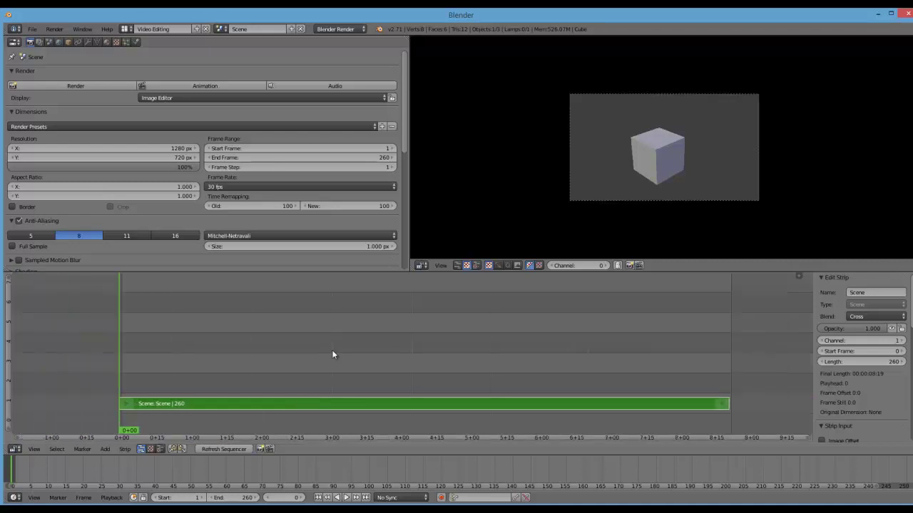
{"action": "scroll", "coordinate": [332, 354], "scroll_direction": "down", "scroll_amount": 3}
{"action": "scroll", "coordinate": [332, 354], "scroll_direction": "down", "scroll_amount": 1}
{"action": "scroll", "coordinate": [332, 354], "scroll_direction": "up", "scroll_amount": 2}
{"action": "scroll", "coordinate": [333, 355], "scroll_direction": "up", "scroll_amount": 1}
{"action": "scroll", "coordinate": [332, 354], "scroll_direction": "up", "scroll_amount": 1}
{"action": "scroll", "coordinate": [332, 354], "scroll_direction": "down", "scroll_amount": 1}
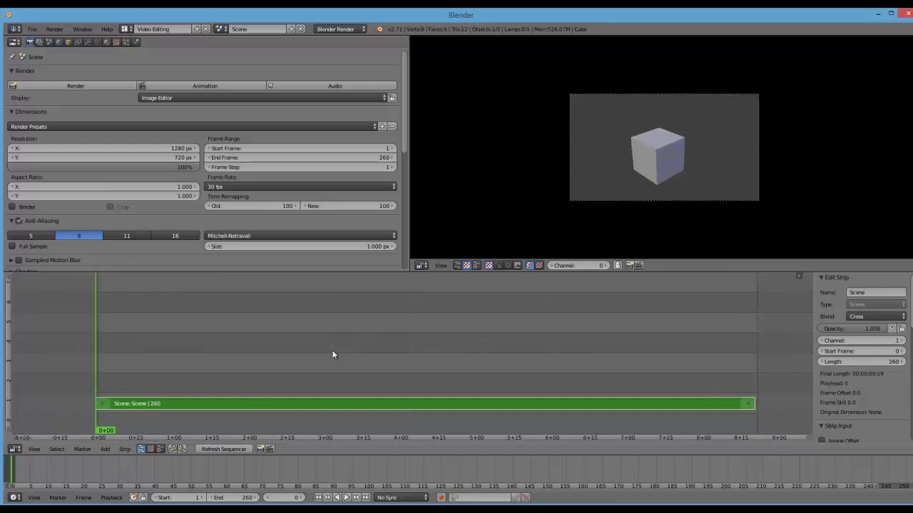
{"action": "scroll", "coordinate": [332, 354], "scroll_direction": "down", "scroll_amount": 2}
{"action": "scroll", "coordinate": [332, 355], "scroll_direction": "down", "scroll_amount": 2}
{"action": "scroll", "coordinate": [332, 355], "scroll_direction": "up", "scroll_amount": 2}
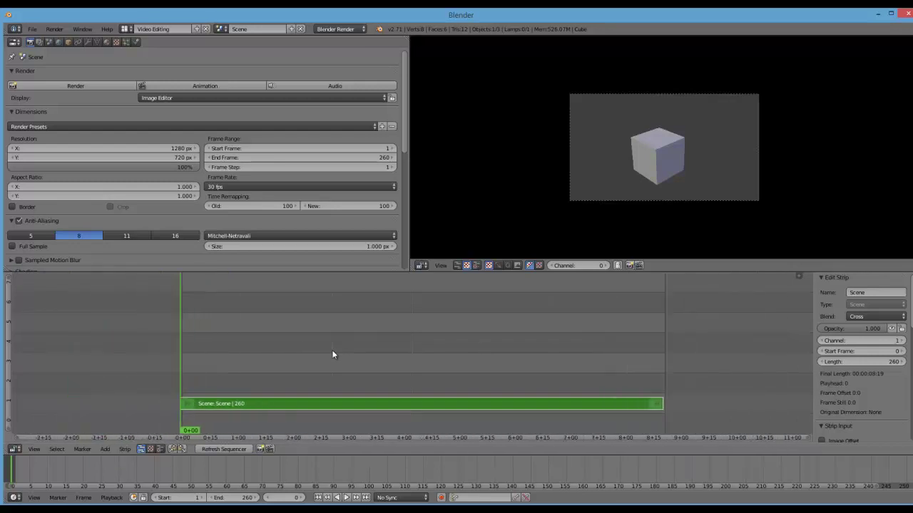
{"action": "scroll", "coordinate": [333, 355], "scroll_direction": "up", "scroll_amount": 1}
{"action": "scroll", "coordinate": [333, 354], "scroll_direction": "up", "scroll_amount": 1}
{"action": "scroll", "coordinate": [332, 355], "scroll_direction": "up", "scroll_amount": 1}
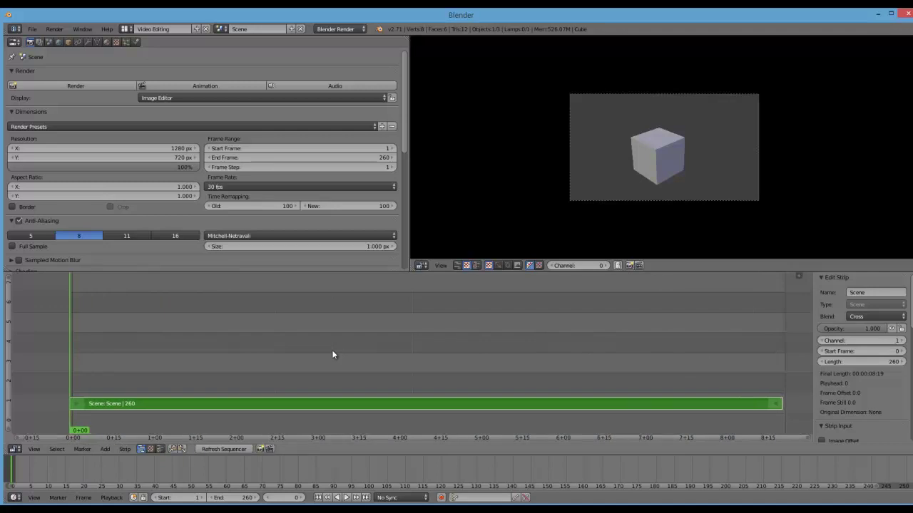
{"action": "scroll", "coordinate": [332, 354], "scroll_direction": "down", "scroll_amount": 1}
{"action": "scroll", "coordinate": [332, 354], "scroll_direction": "down", "scroll_amount": 1}
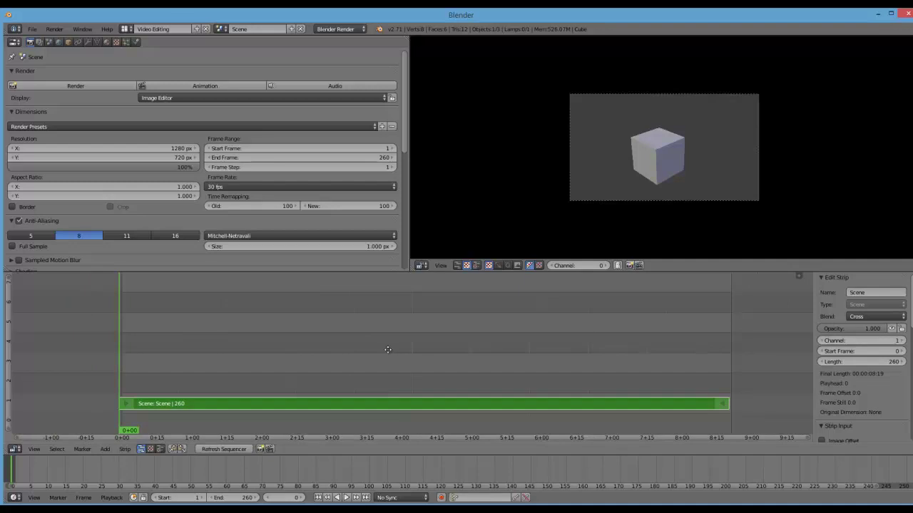
{"action": "mouse_move", "coordinate": [353, 350]}
{"action": "middle_mouse_down"}
{"action": "mouse_move", "coordinate": [274, 410]}
{"action": "mouse_move", "coordinate": [463, 434]}
{"action": "mouse_move", "coordinate": [403, 431]}
{"action": "mouse_move", "coordinate": [402, 403]}
{"action": "mouse_move", "coordinate": [454, 442]}
{"action": "mouse_move", "coordinate": [372, 411]}
{"action": "mouse_move", "coordinate": [373, 403]}
{"action": "middle_mouse_up"}
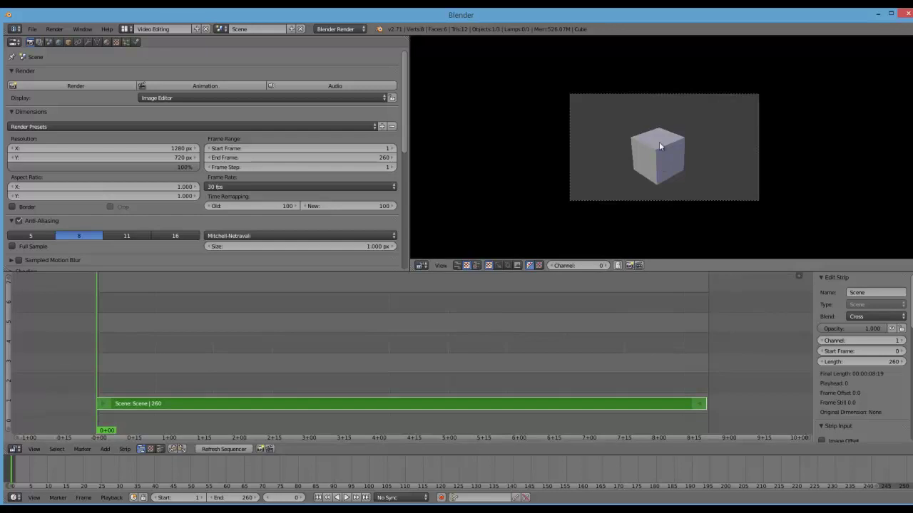
{"action": "mouse_move", "coordinate": [659, 146]}
{"action": "middle_mouse_down"}
{"action": "mouse_move", "coordinate": [615, 105]}
{"action": "mouse_move", "coordinate": [768, 100]}
{"action": "mouse_move", "coordinate": [612, 99]}
{"action": "mouse_move", "coordinate": [685, 101]}
{"action": "mouse_move", "coordinate": [625, 128]}
{"action": "middle_mouse_up"}
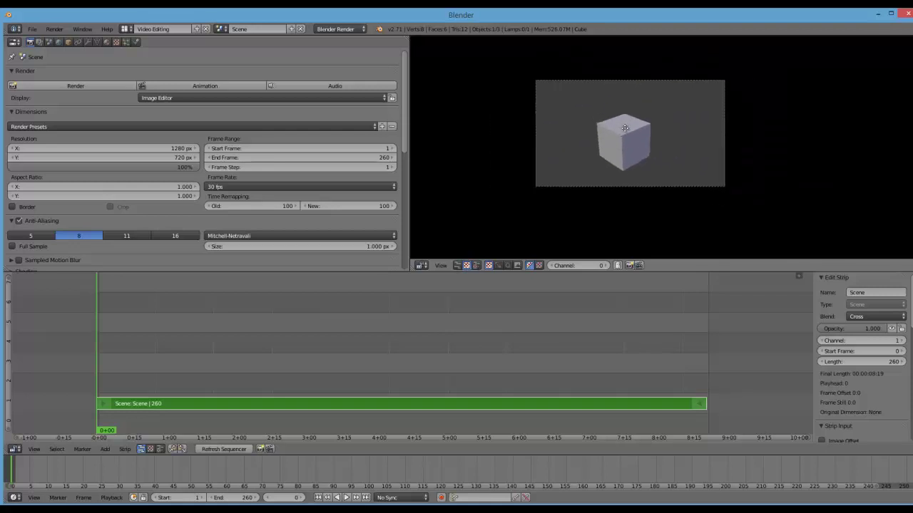
{"action": "scroll", "coordinate": [626, 131], "scroll_direction": "down", "scroll_amount": 1}
{"action": "scroll", "coordinate": [626, 131], "scroll_direction": "up", "scroll_amount": 1}
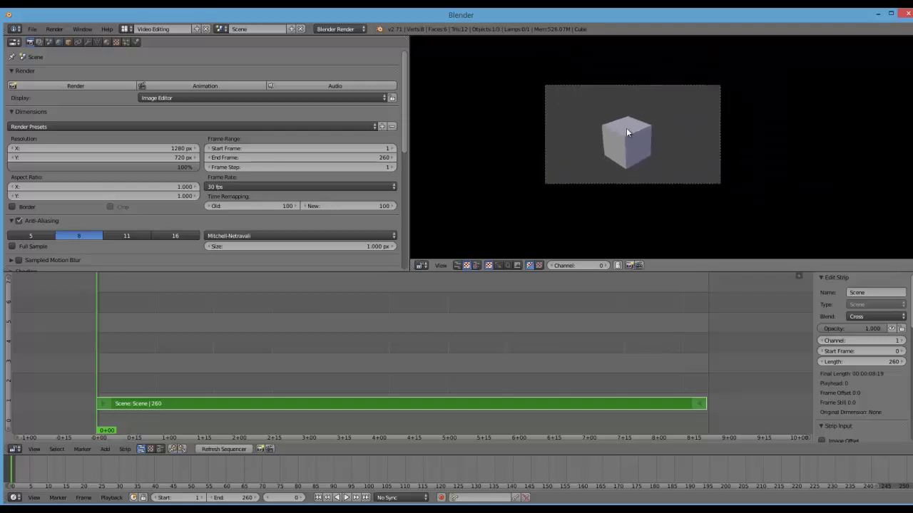
{"action": "scroll", "coordinate": [626, 131], "scroll_direction": "up", "scroll_amount": 1}
{"action": "scroll", "coordinate": [626, 132], "scroll_direction": "up", "scroll_amount": 1}
{"action": "scroll", "coordinate": [625, 128], "scroll_direction": "up", "scroll_amount": 1}
{"action": "scroll", "coordinate": [625, 128], "scroll_direction": "down", "scroll_amount": 2}
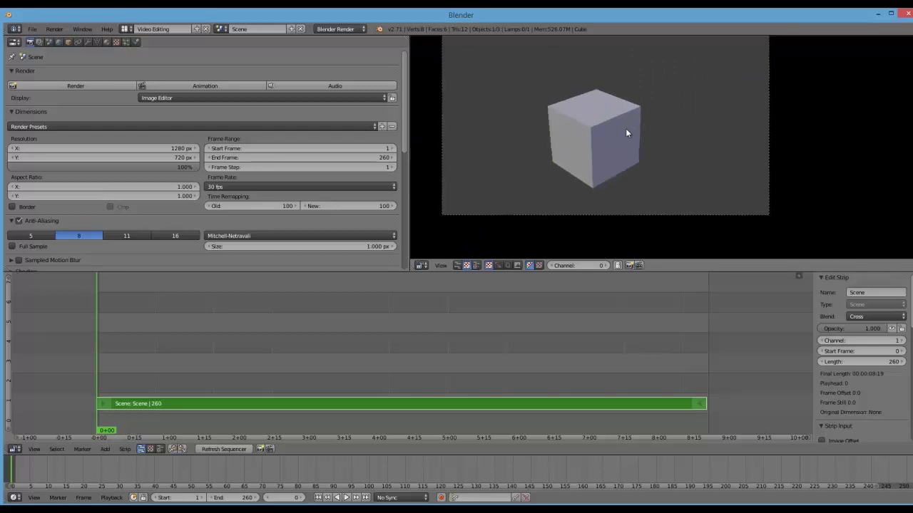
{"action": "middle_click_drag", "start_coordinate": [652, 102], "coordinate": [644, 149]}
{"action": "scroll", "coordinate": [644, 149], "scroll_direction": "up", "scroll_amount": 1}
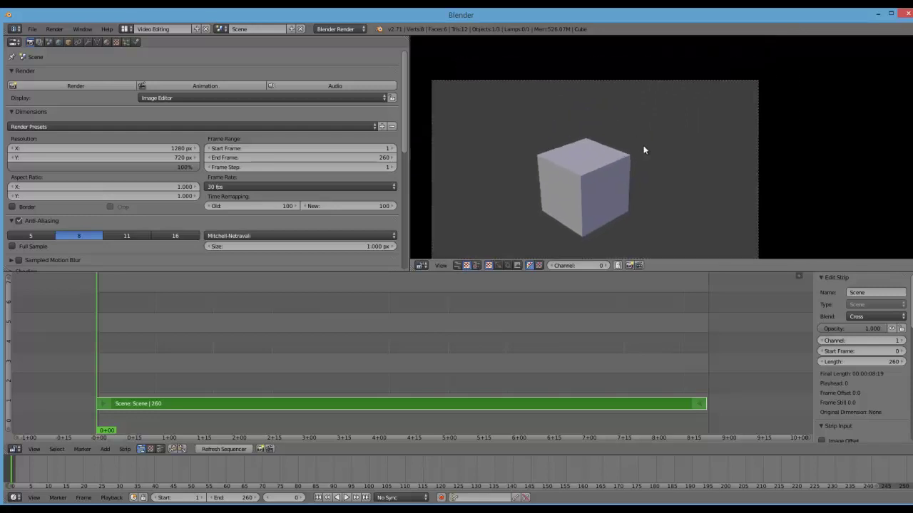
{"action": "scroll", "coordinate": [644, 149], "scroll_direction": "up", "scroll_amount": 1}
{"action": "scroll", "coordinate": [643, 149], "scroll_direction": "down", "scroll_amount": 1}
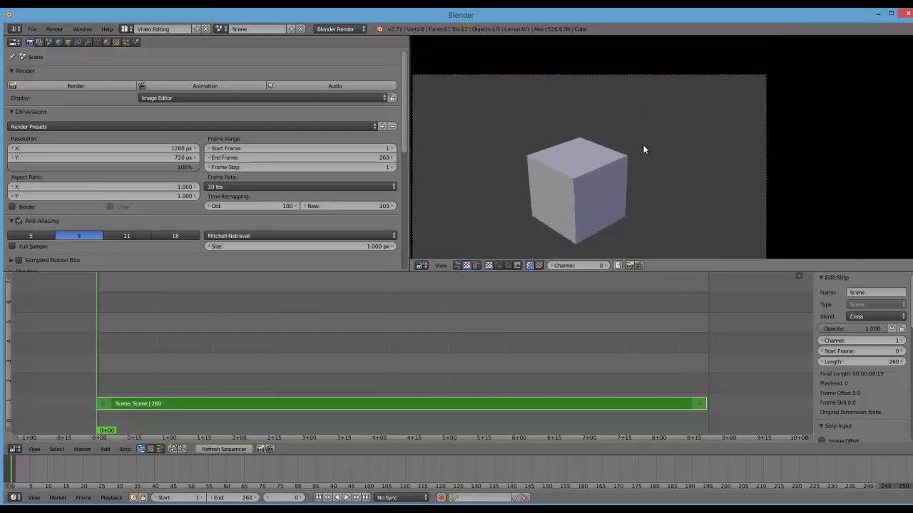
{"action": "scroll", "coordinate": [644, 149], "scroll_direction": "down", "scroll_amount": 1}
{"action": "middle_click_drag", "start_coordinate": [603, 174], "coordinate": [628, 143]}
{"action": "scroll", "coordinate": [628, 142], "scroll_direction": "up", "scroll_amount": 1}
{"action": "scroll", "coordinate": [628, 142], "scroll_direction": "down", "scroll_amount": 1}
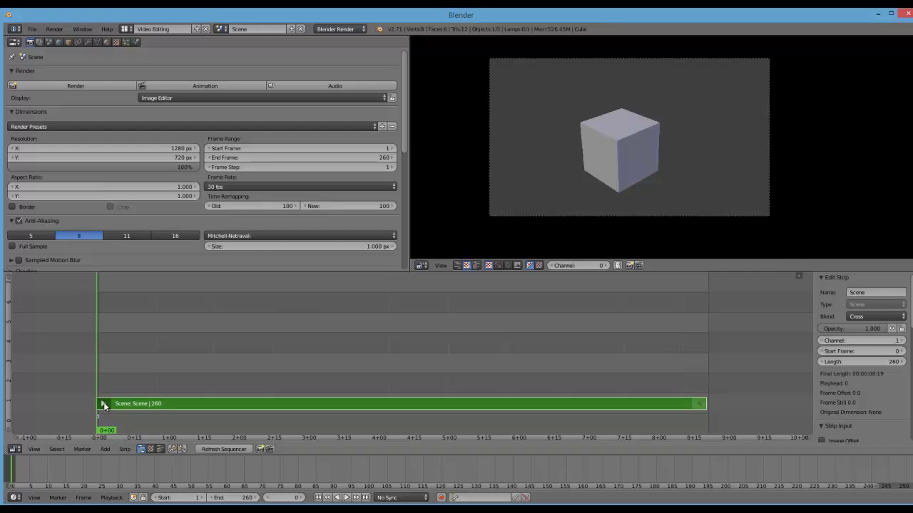
Step: Slide the Scene strip to start at frame 164, after a cancelled trial at frame 74
{"action": "mouse_move", "coordinate": [106, 404]}
{"action": "right_mouse_down"}
{"action": "mouse_move", "coordinate": [602, 403]}
{"action": "mouse_move", "coordinate": [137, 405]}
{"action": "mouse_move", "coordinate": [555, 406]}
{"action": "mouse_move", "coordinate": [191, 405]}
{"action": "mouse_move", "coordinate": [489, 402]}
{"action": "mouse_move", "coordinate": [383, 405]}
{"action": "right_mouse_up"}
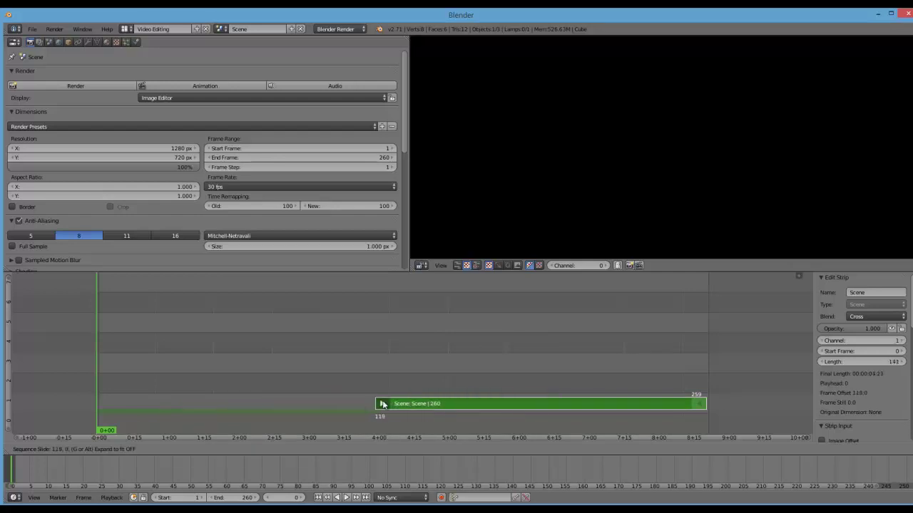
{"action": "key", "text": "Escape"}
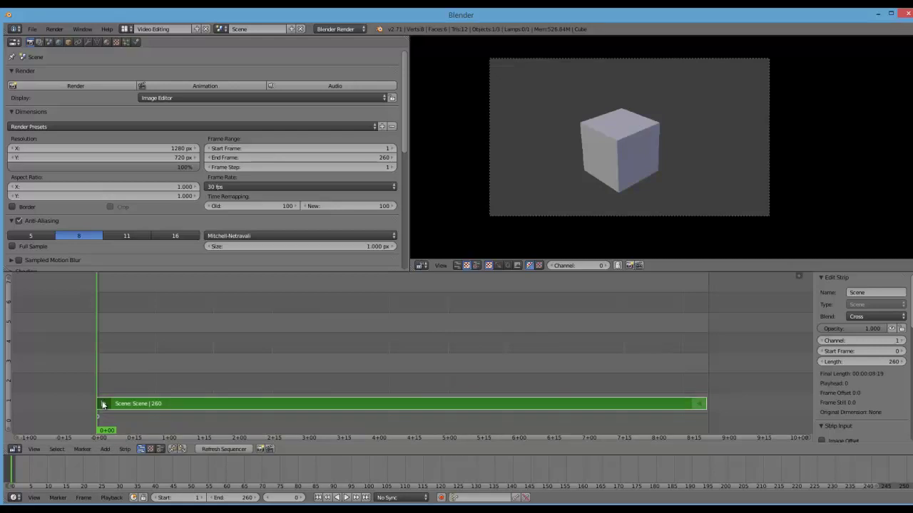
{"action": "mouse_move", "coordinate": [102, 404]}
{"action": "right_mouse_down"}
{"action": "mouse_move", "coordinate": [516, 409]}
{"action": "mouse_move", "coordinate": [350, 397]}
{"action": "mouse_move", "coordinate": [487, 404]}
{"action": "right_mouse_up"}
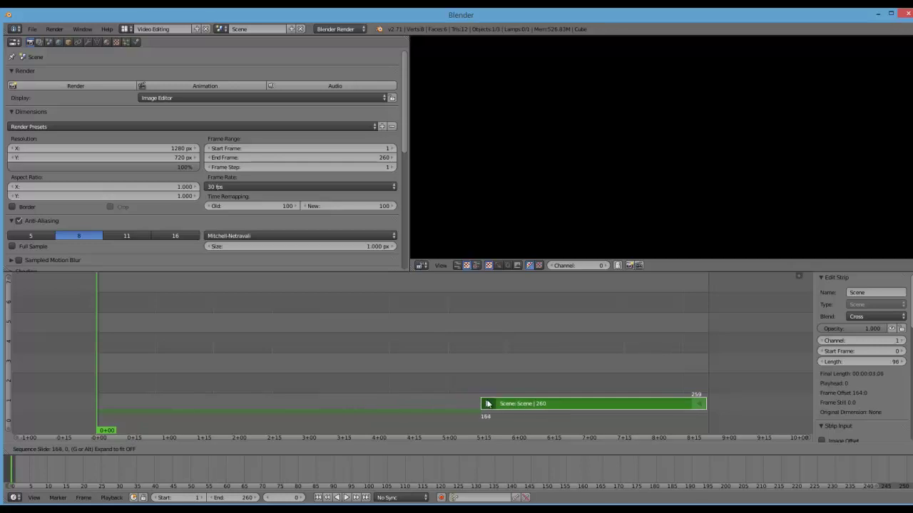
{"action": "right_click_drag", "start_coordinate": [488, 404], "coordinate": [487, 404]}
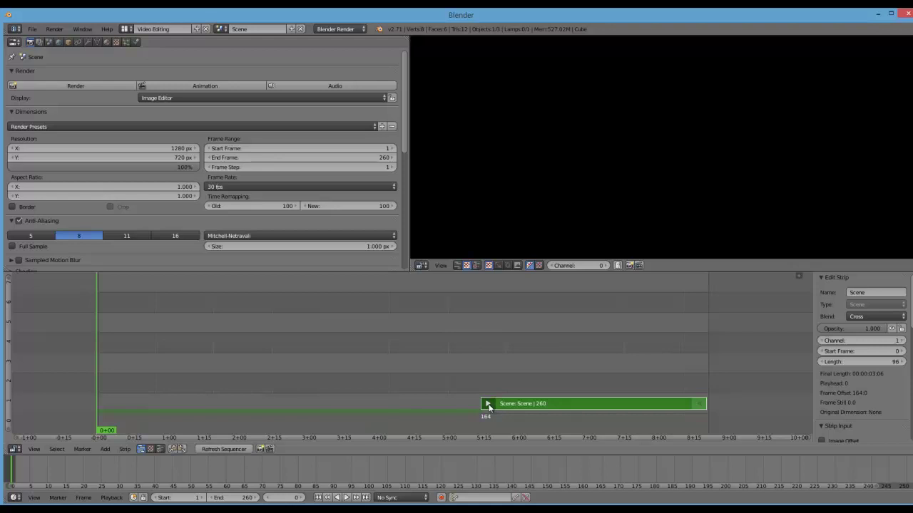
Step: Slide the Scene strip back to start at frame 0 and begin moving its end handle earlier
{"action": "right_click_drag", "start_coordinate": [488, 406], "coordinate": [106, 408]}
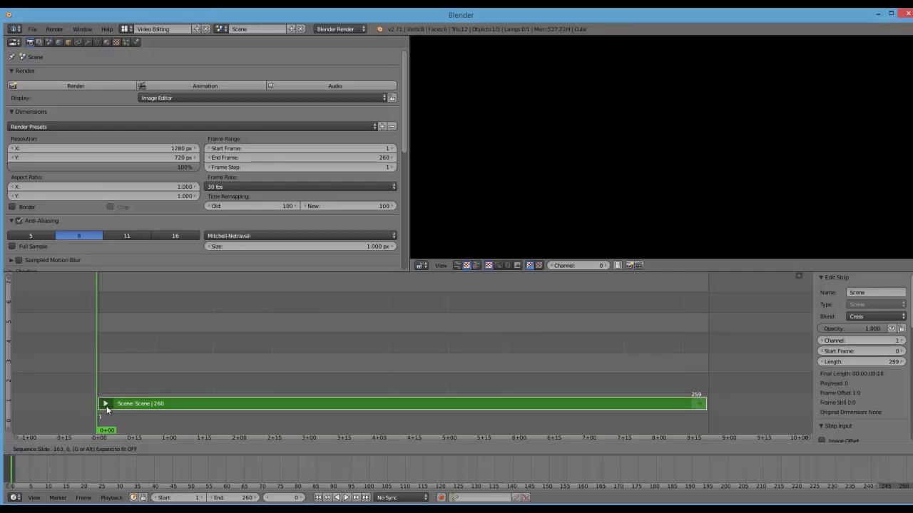
{"action": "key", "text": "Escape"}
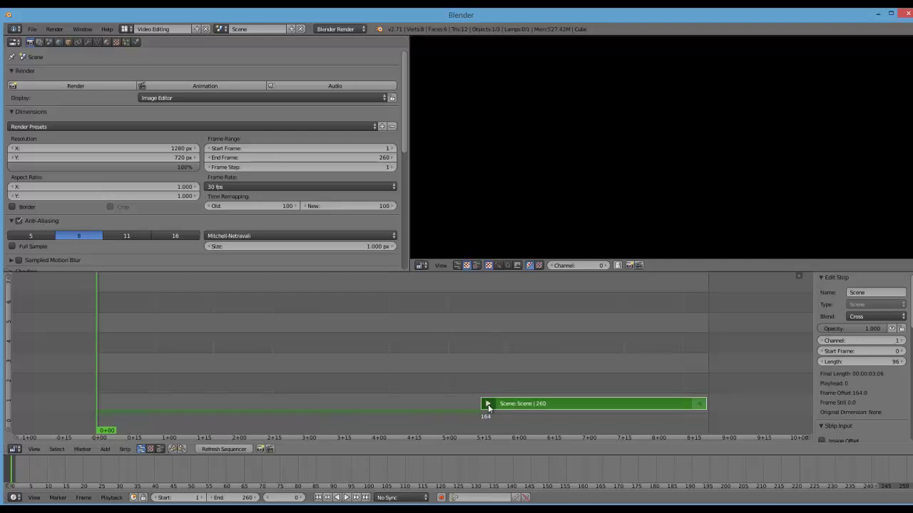
{"action": "right_click_drag", "start_coordinate": [488, 407], "coordinate": [104, 404]}
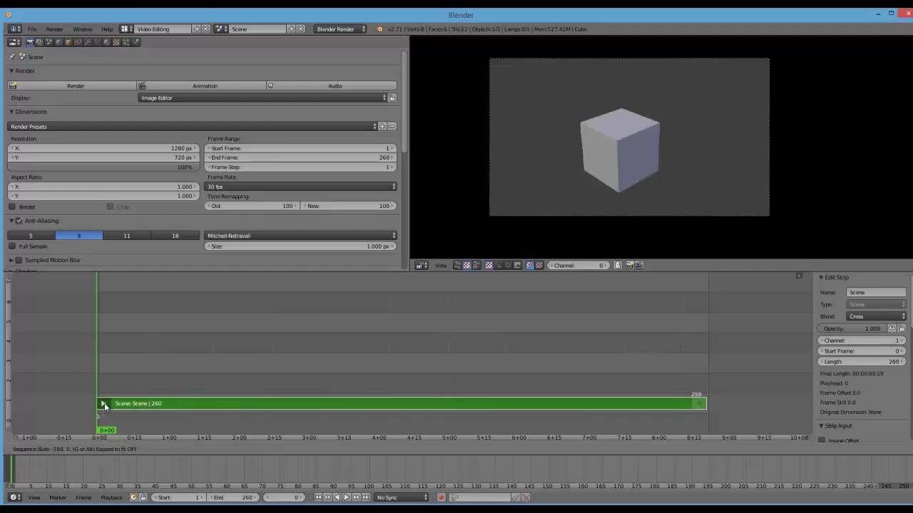
{"action": "right_click_drag", "start_coordinate": [104, 403], "coordinate": [104, 403]}
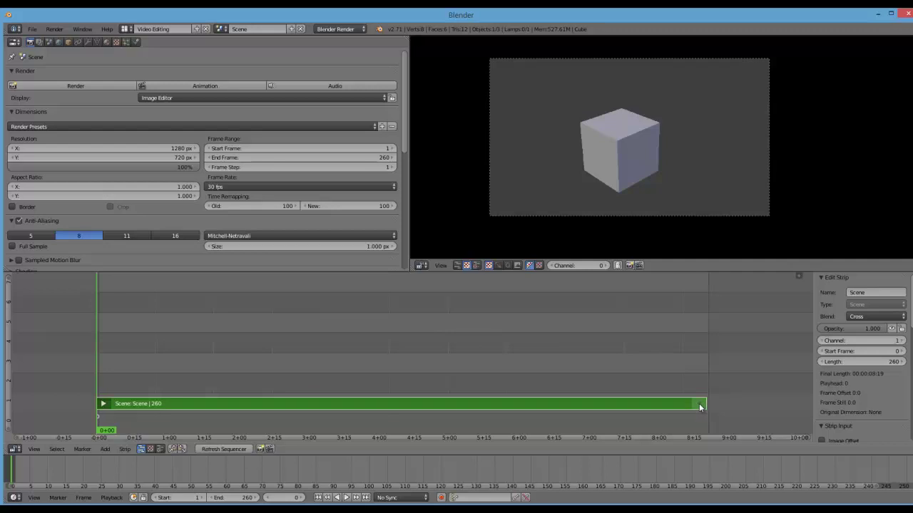
{"action": "right_click", "coordinate": [699, 405]}
{"action": "key", "text": "g"}
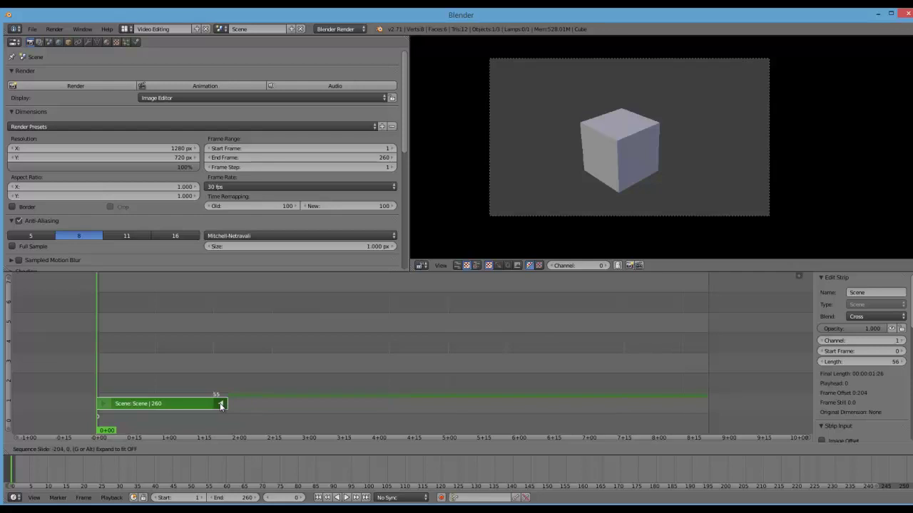
Step: Trim the strip's end to frame 55, preview it, then drag the end back toward frame 259
{"action": "left_click", "coordinate": [221, 405]}
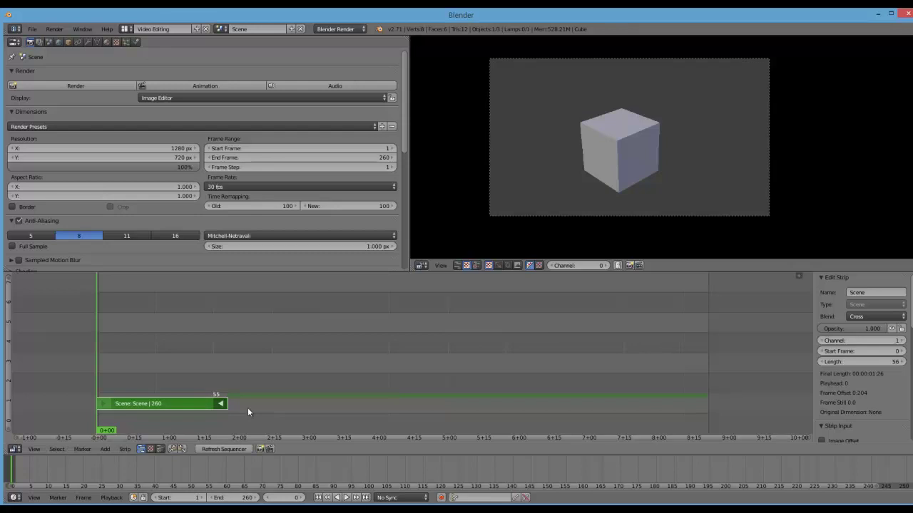
{"action": "left_click_drag", "start_coordinate": [113, 363], "coordinate": [321, 372]}
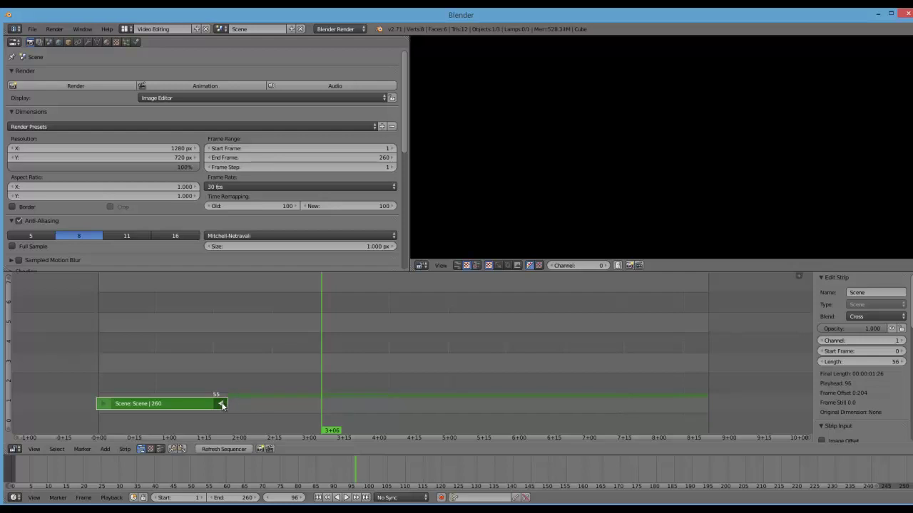
{"action": "mouse_move", "coordinate": [223, 405]}
{"action": "left_mouse_down"}
{"action": "mouse_move", "coordinate": [665, 416]}
{"action": "mouse_move", "coordinate": [287, 395]}
{"action": "mouse_move", "coordinate": [701, 413]}
{"action": "left_mouse_up"}
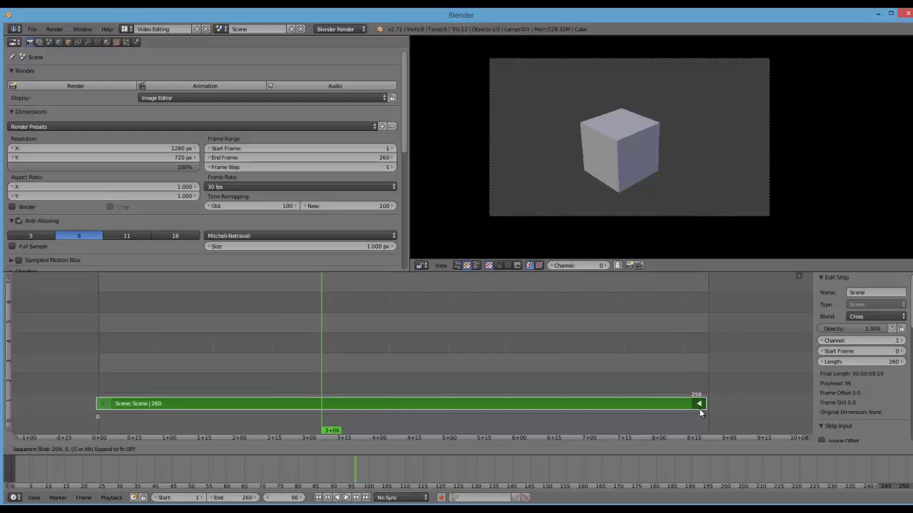
{"action": "left_click_drag", "start_coordinate": [700, 412], "coordinate": [700, 408]}
Step: Set the strip's end at frame 259, return the playhead to frame 0, and deselect the handle
{"action": "left_click_drag", "start_coordinate": [701, 407], "coordinate": [698, 404]}
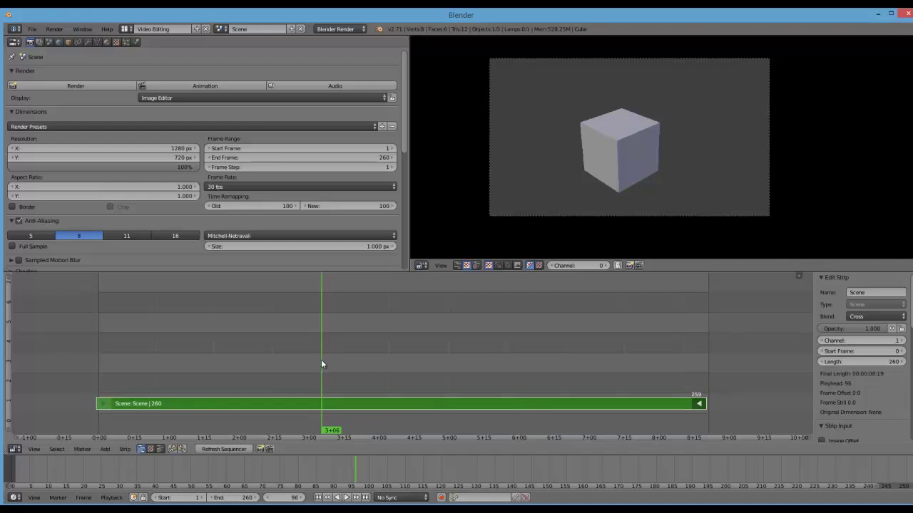
{"action": "mouse_move", "coordinate": [321, 364]}
{"action": "left_mouse_down"}
{"action": "mouse_move", "coordinate": [78, 360]}
{"action": "mouse_move", "coordinate": [198, 367]}
{"action": "mouse_move", "coordinate": [91, 369]}
{"action": "left_mouse_up"}
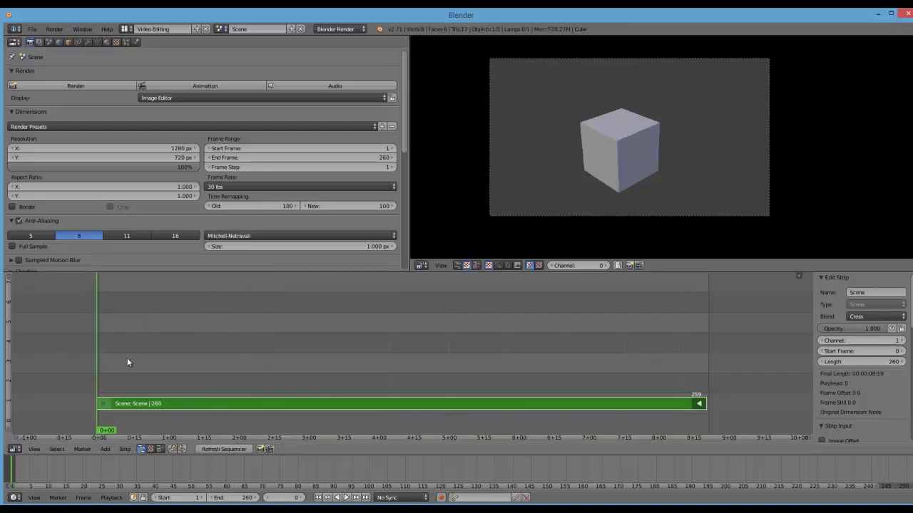
{"action": "left_click_drag", "start_coordinate": [126, 361], "coordinate": [80, 363]}
{"action": "right_click", "coordinate": [288, 405]}
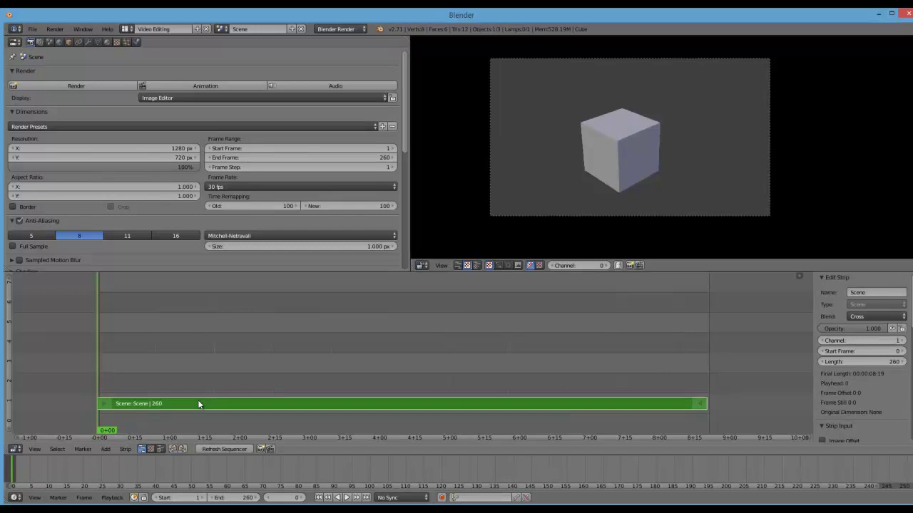
Step: Drag the playhead to frame 68 (2+08) on the Scene strip
{"action": "left_click", "coordinate": [124, 450]}
{"action": "left_click_drag", "start_coordinate": [98, 338], "coordinate": [258, 350]}
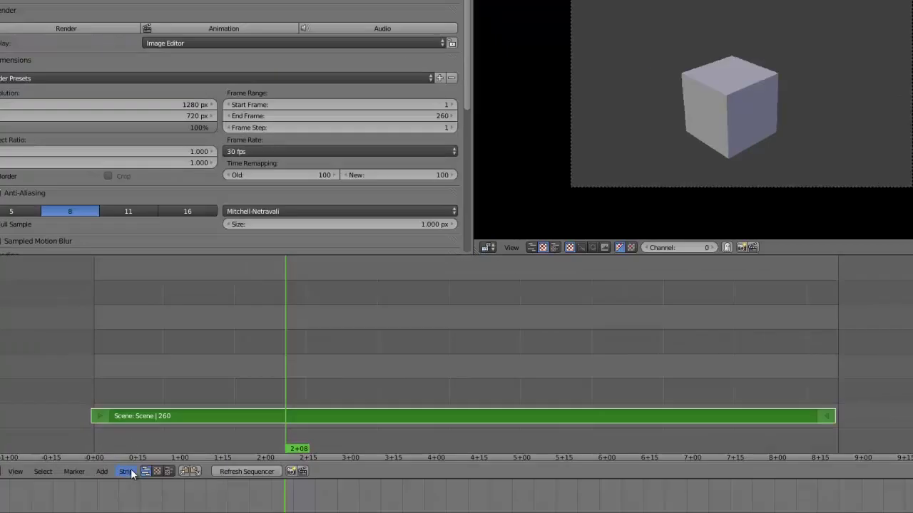
Step: Hard-cut the Scene strip at frame 68 and select the Scene.001 piece
{"action": "left_click", "coordinate": [124, 448]}
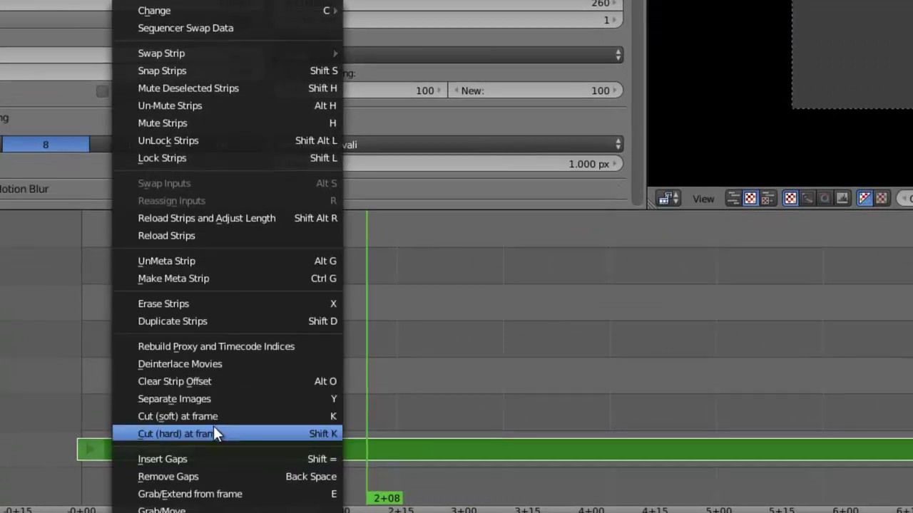
{"action": "left_click", "coordinate": [213, 429]}
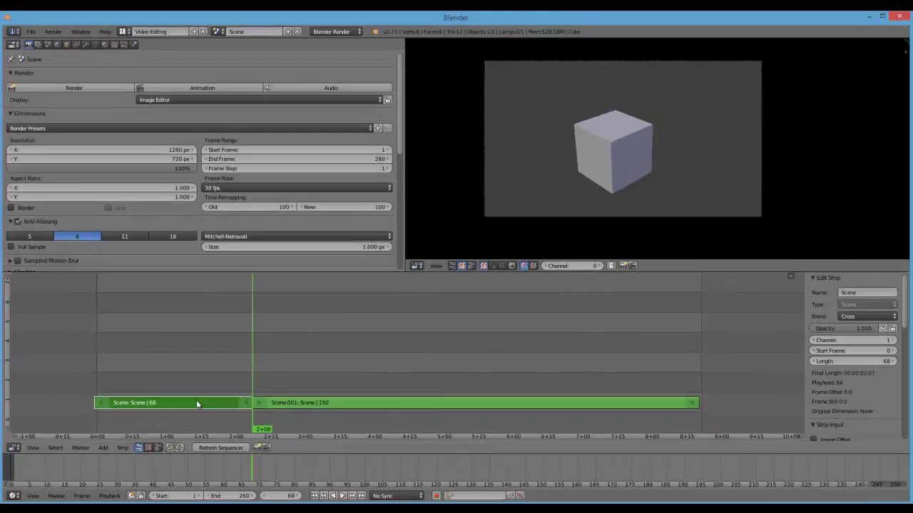
{"action": "left_click", "coordinate": [273, 401]}
{"action": "right_click", "coordinate": [274, 400]}
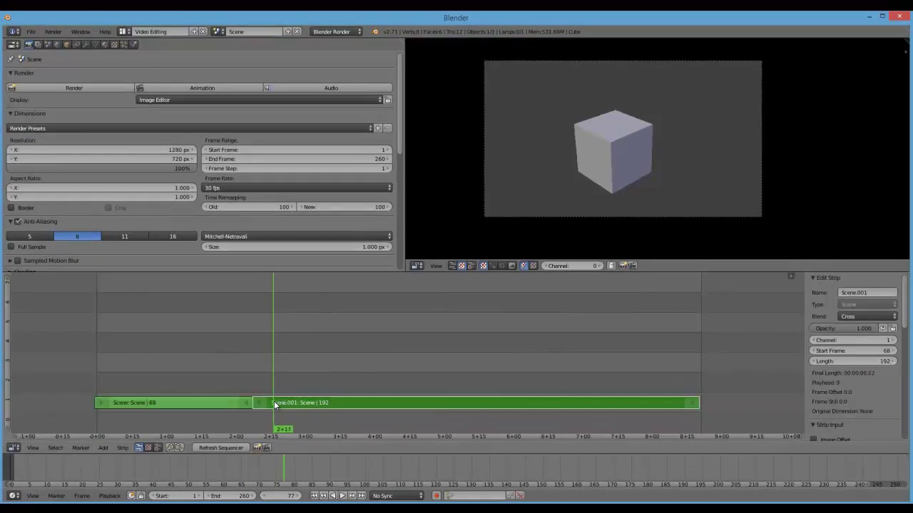
Step: Move Scene.001 up to channel 2 so it starts at frame 45
{"action": "left_click_drag", "start_coordinate": [274, 401], "coordinate": [299, 398]}
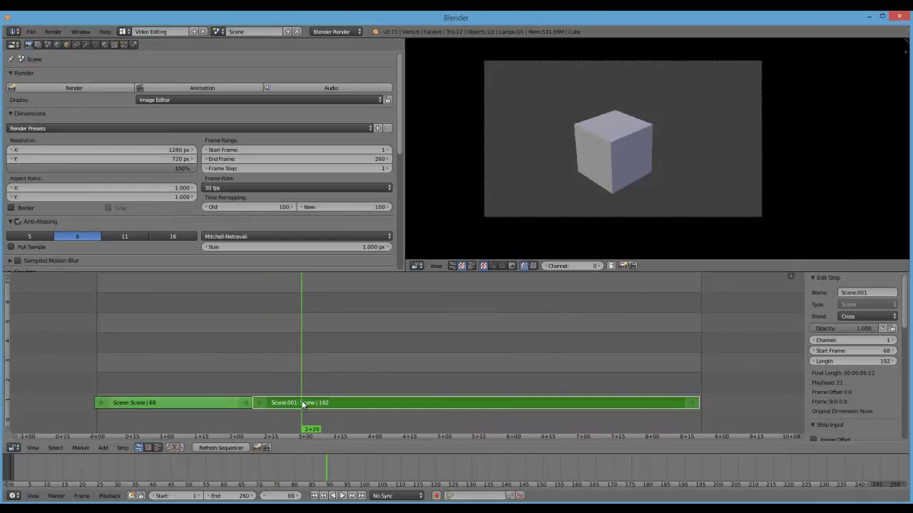
{"action": "key", "text": "g"}
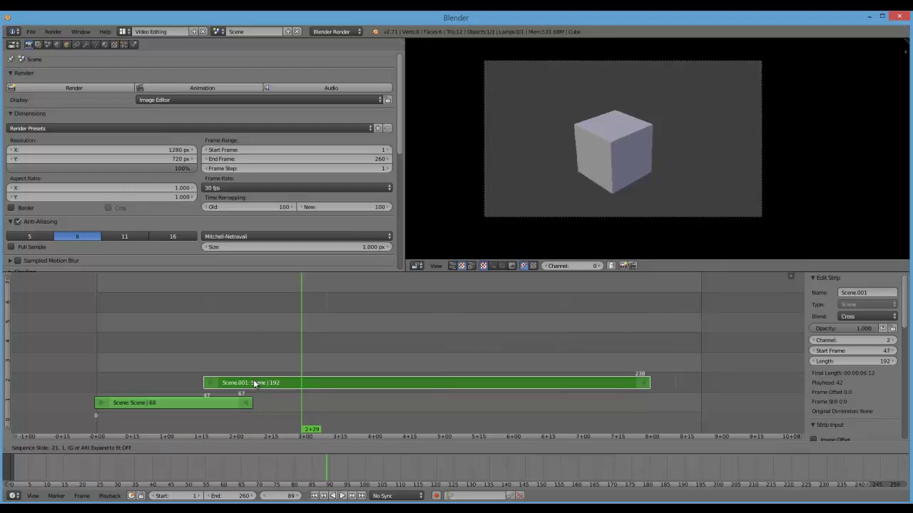
{"action": "left_click", "coordinate": [253, 383]}
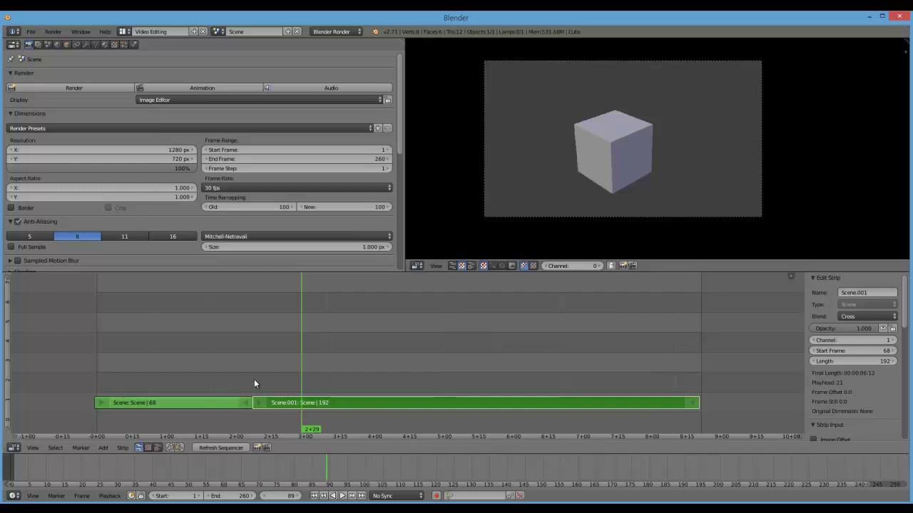
{"action": "key", "text": "g"}
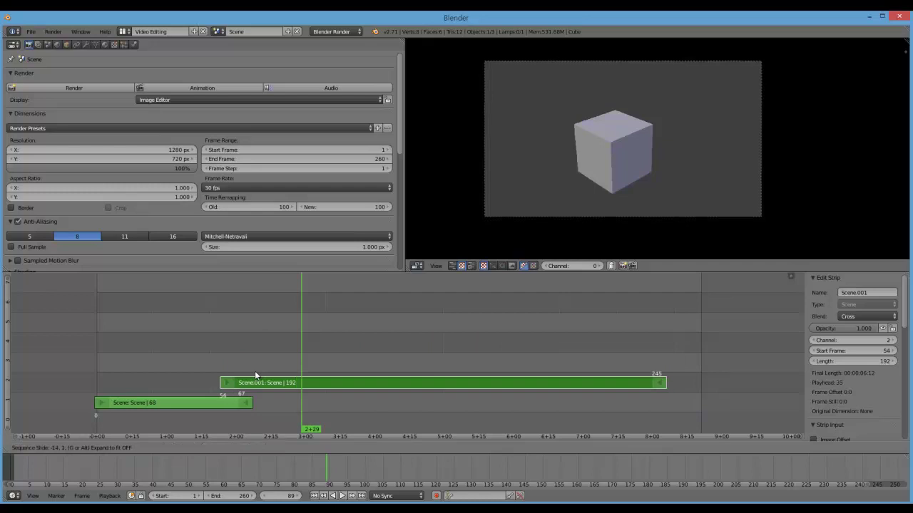
{"action": "left_click", "coordinate": [238, 383]}
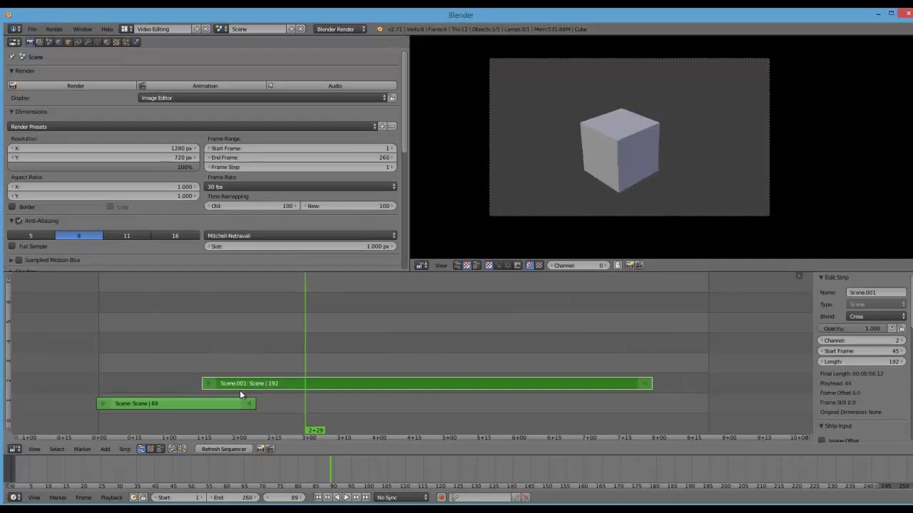
Step: Cut the Scene strip at frame 23 with K, leaving Scene.002 in place after a cancelled move
{"action": "right_click", "coordinate": [207, 407]}
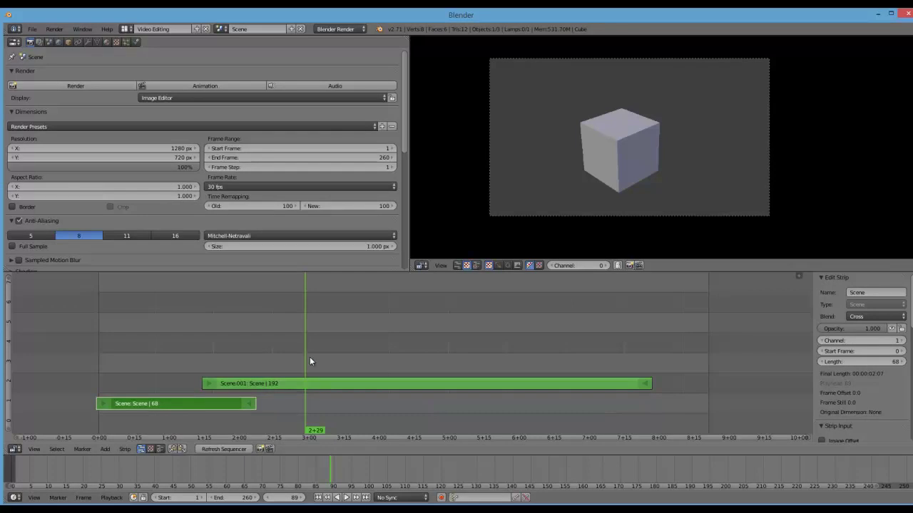
{"action": "left_click_drag", "start_coordinate": [304, 361], "coordinate": [152, 365]}
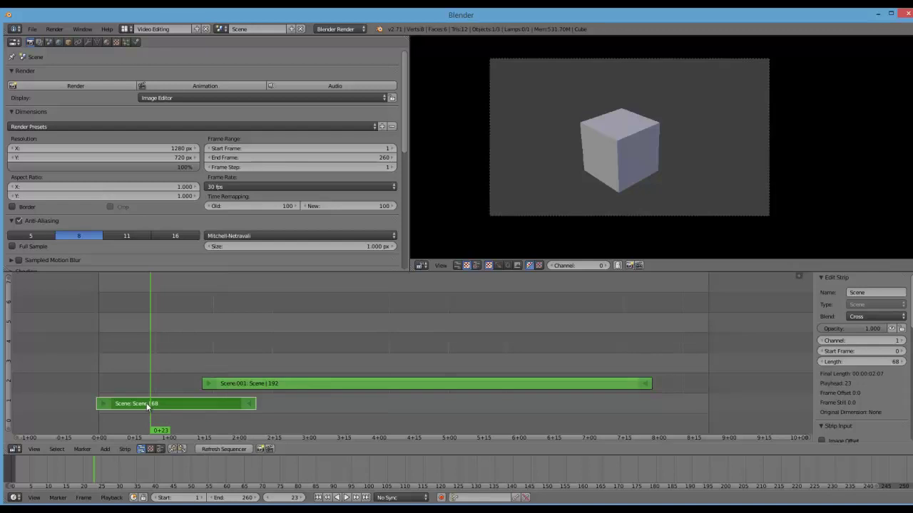
{"action": "key", "text": "k"}
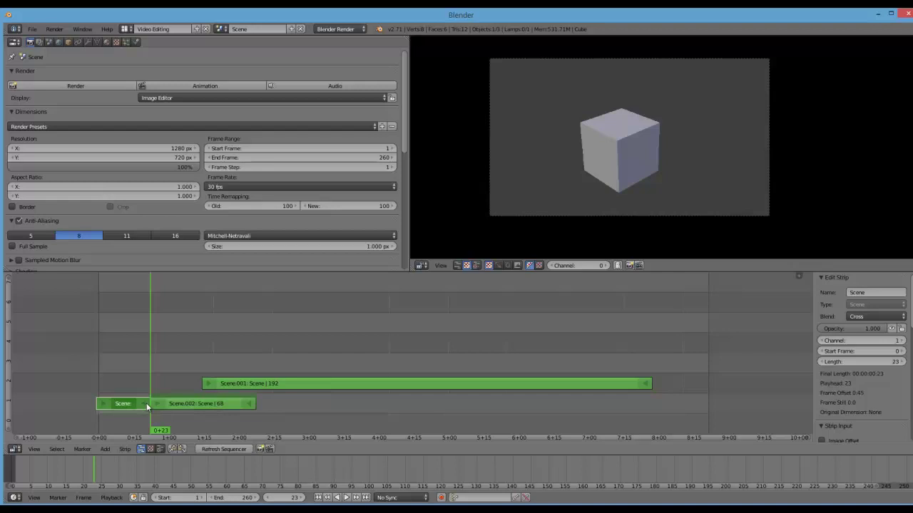
{"action": "right_click", "coordinate": [190, 403]}
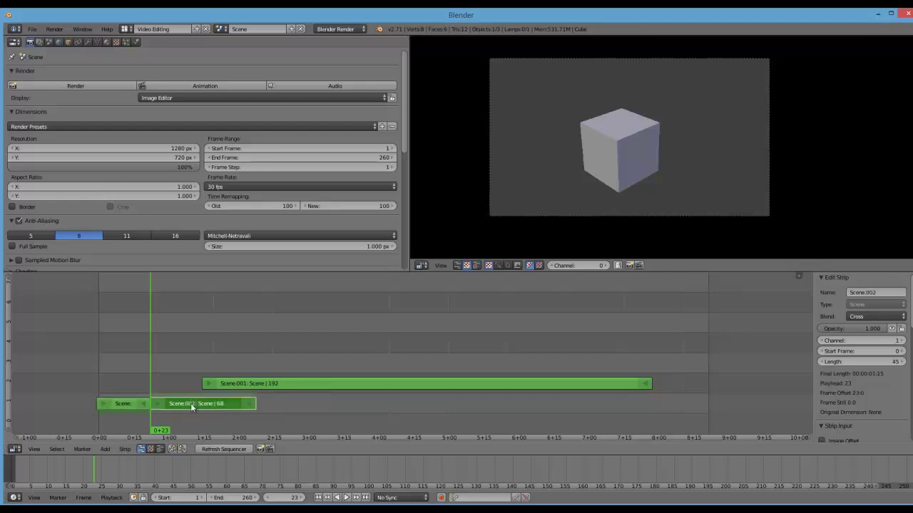
{"action": "key", "text": "g"}
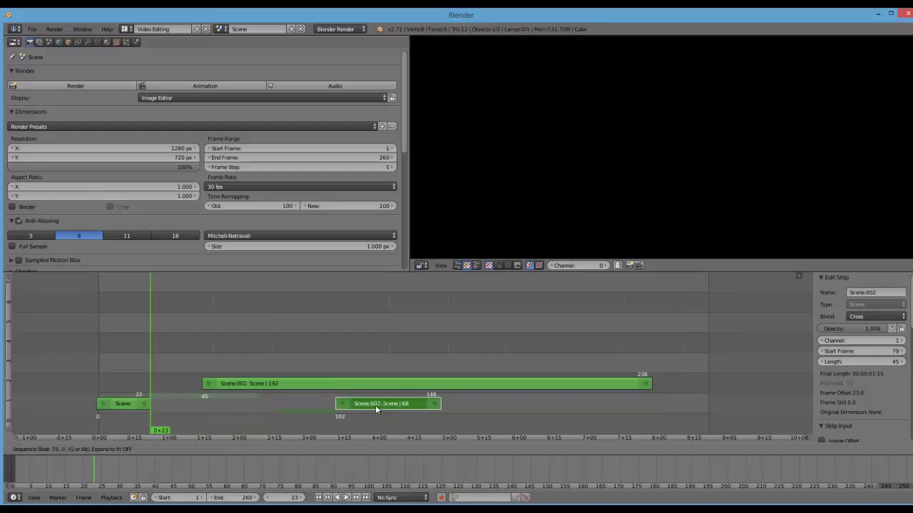
{"action": "key", "text": "Escape"}
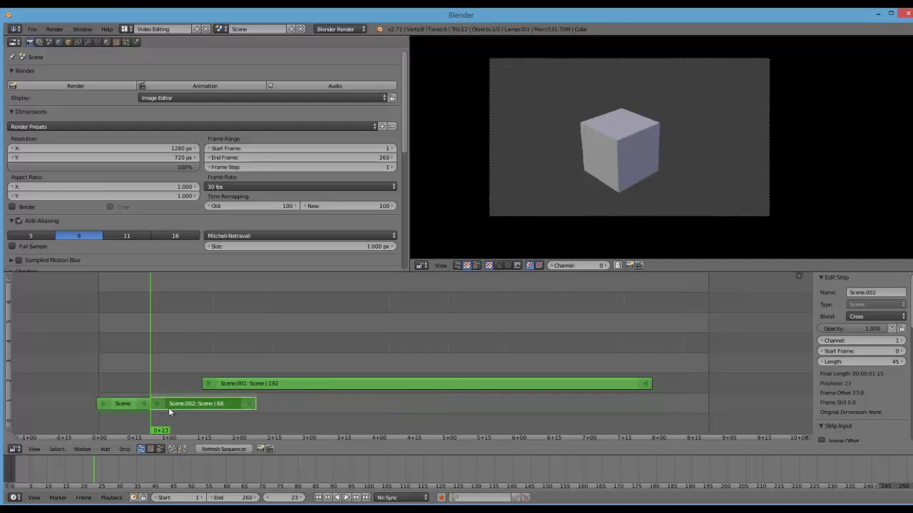
Step: Drop the first 23-frame Scene piece onto channel 3 at frame 4
{"action": "right_click", "coordinate": [117, 404]}
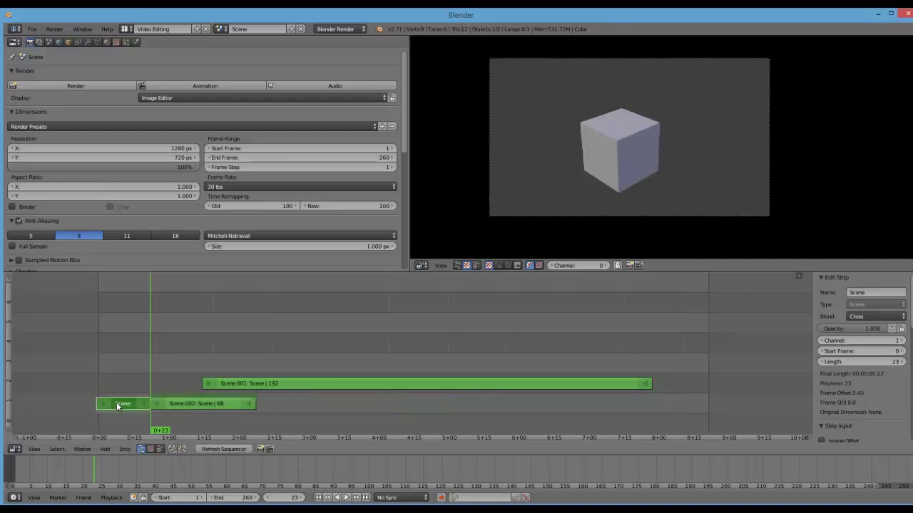
{"action": "key", "text": "g"}
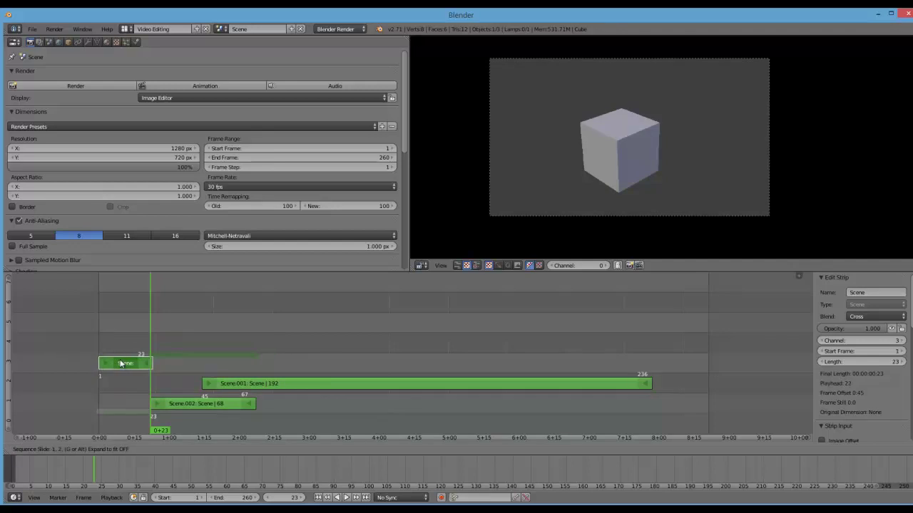
{"action": "key", "text": "Escape"}
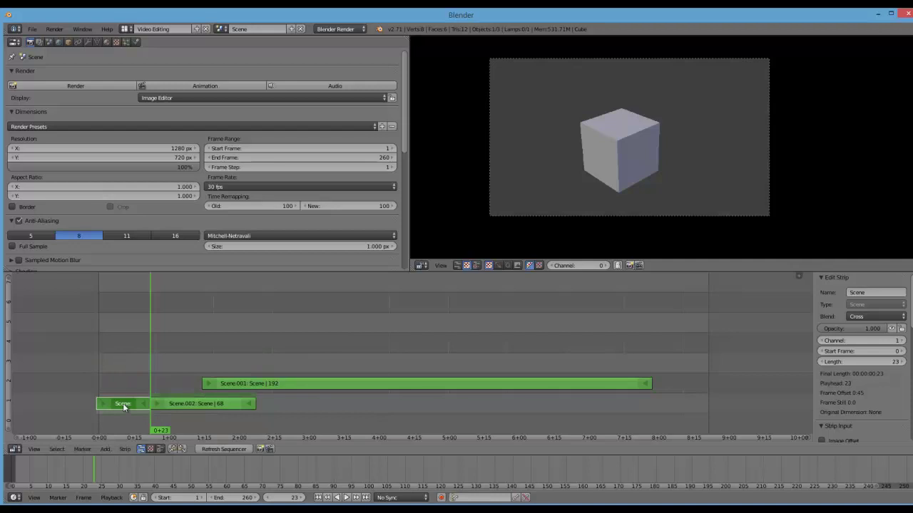
{"action": "key", "text": "g"}
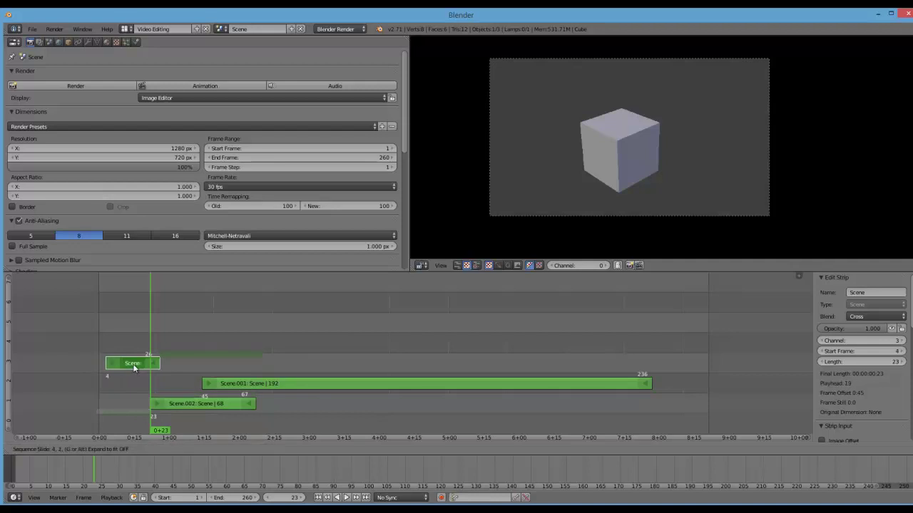
{"action": "left_click", "coordinate": [133, 367]}
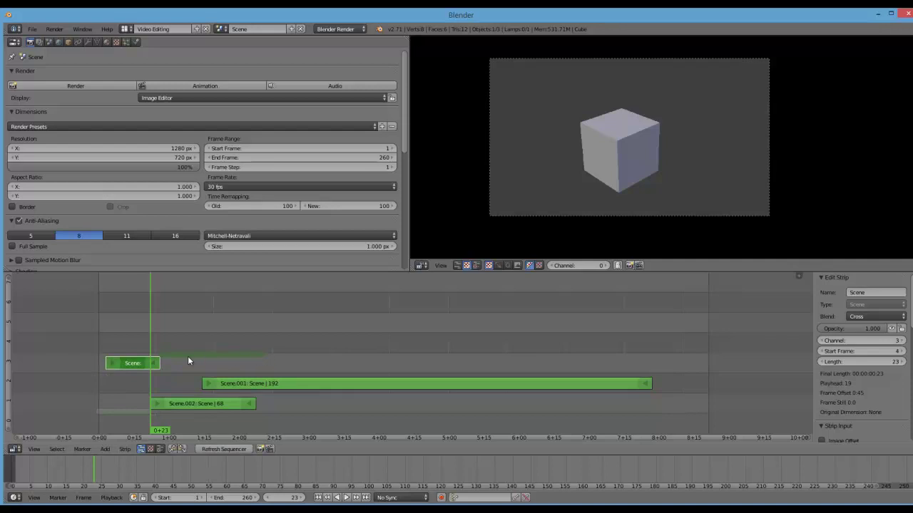
{"action": "right_click", "coordinate": [314, 389]}
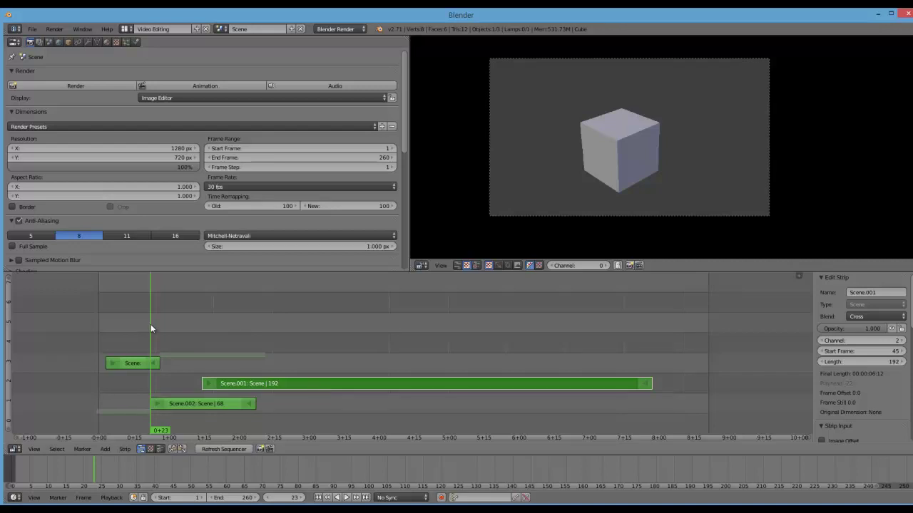
Step: Cut Scene.001 at frame 105 and slide the Scene.003 piece to start at frame 123
{"action": "left_click_drag", "start_coordinate": [151, 329], "coordinate": [342, 357]}
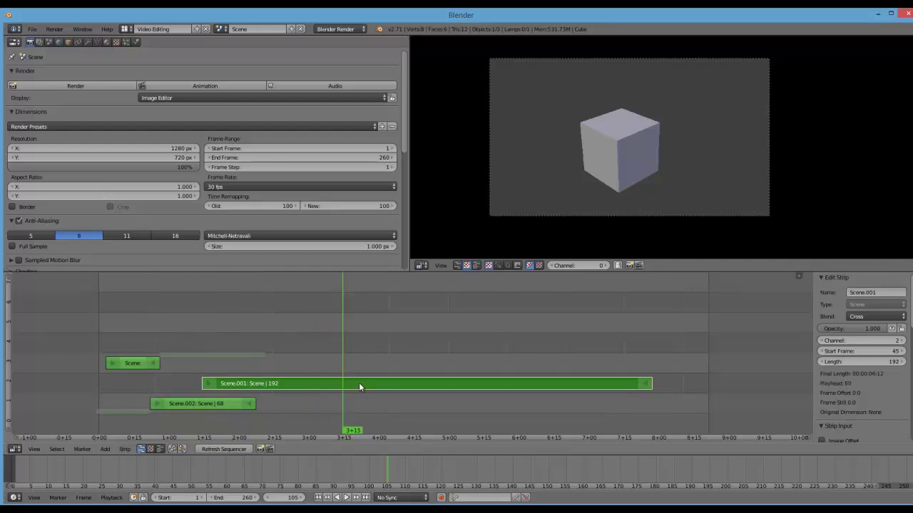
{"action": "key", "text": "k"}
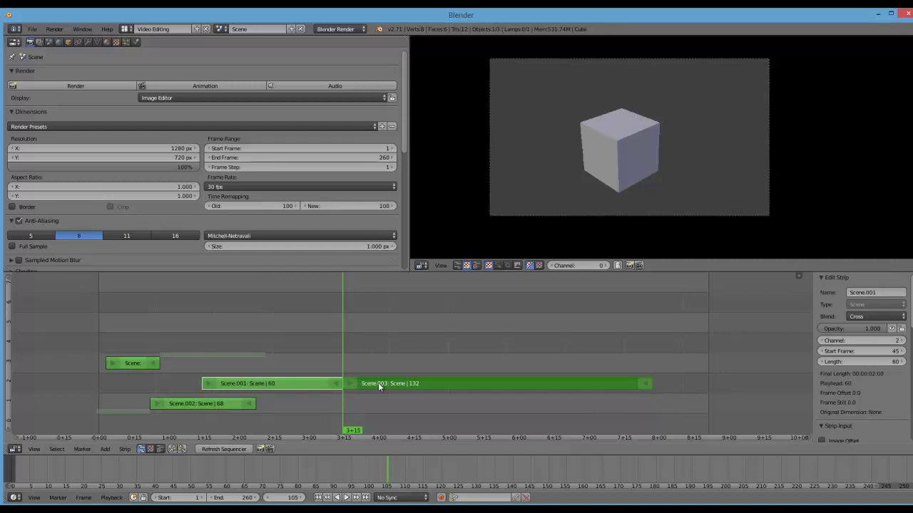
{"action": "right_click", "coordinate": [422, 384]}
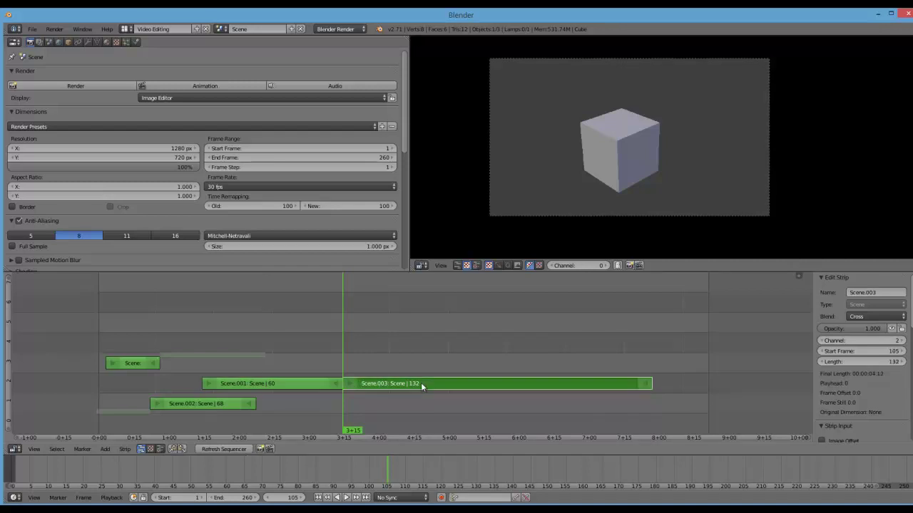
{"action": "key", "text": "g"}
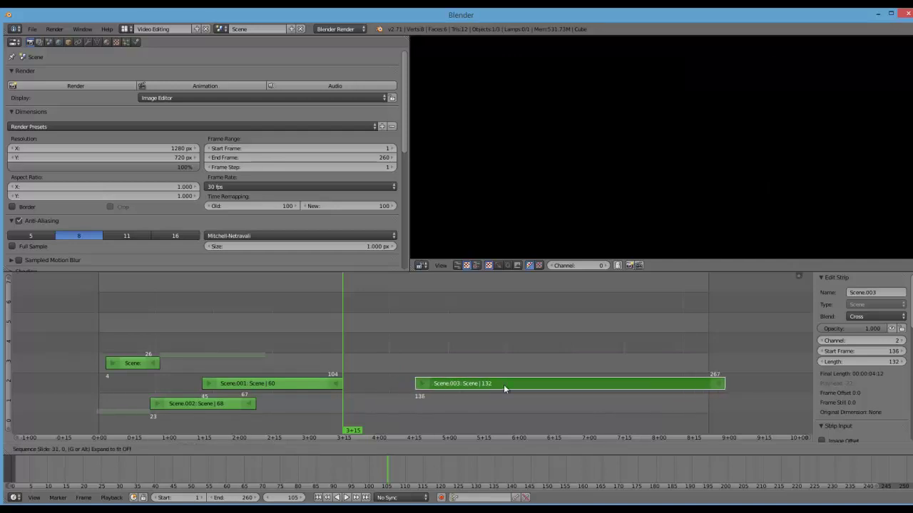
{"action": "left_click", "coordinate": [462, 387]}
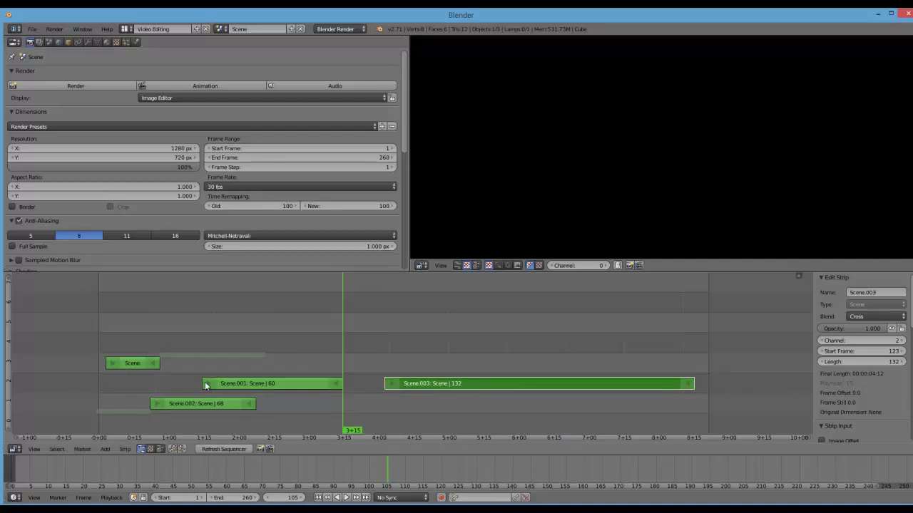